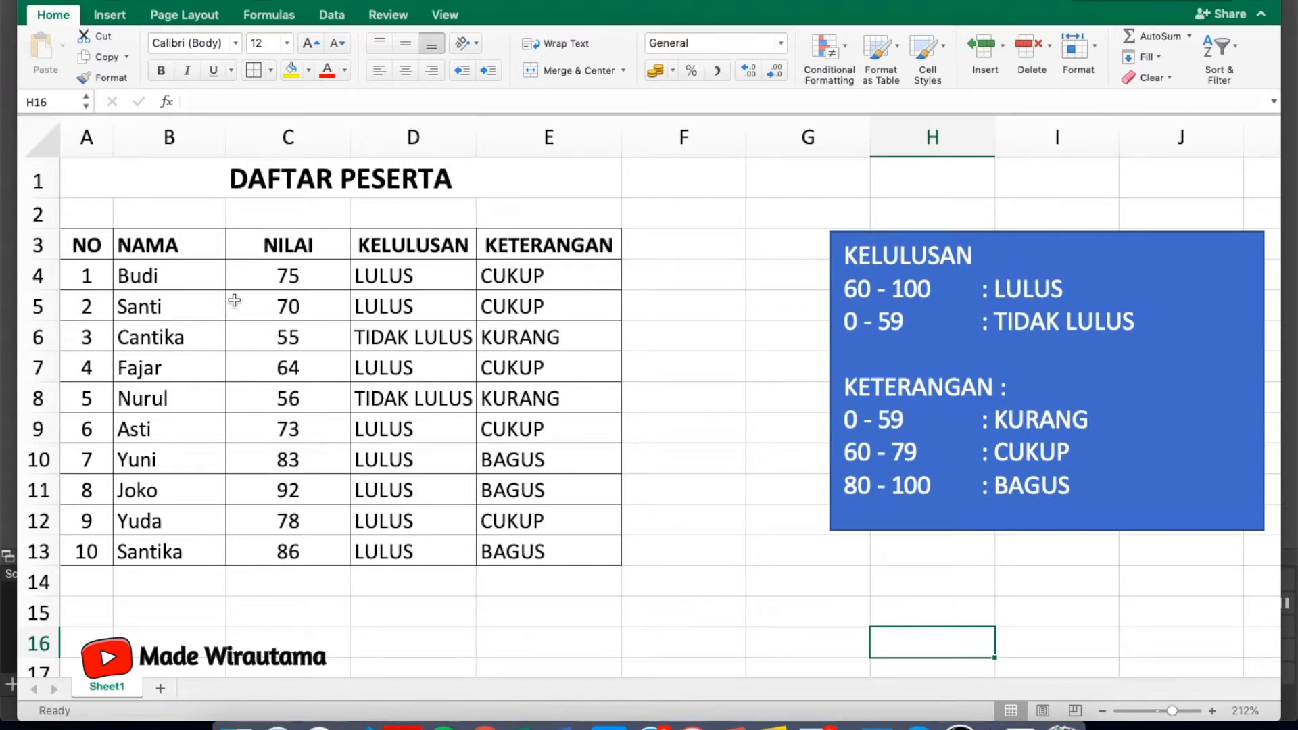
Examine the participant table's column headings and the formulas in the KELULUSAN and KETERANGAN columns against the NILAI scores
{"action": "left_click", "coordinate": [92, 247]}
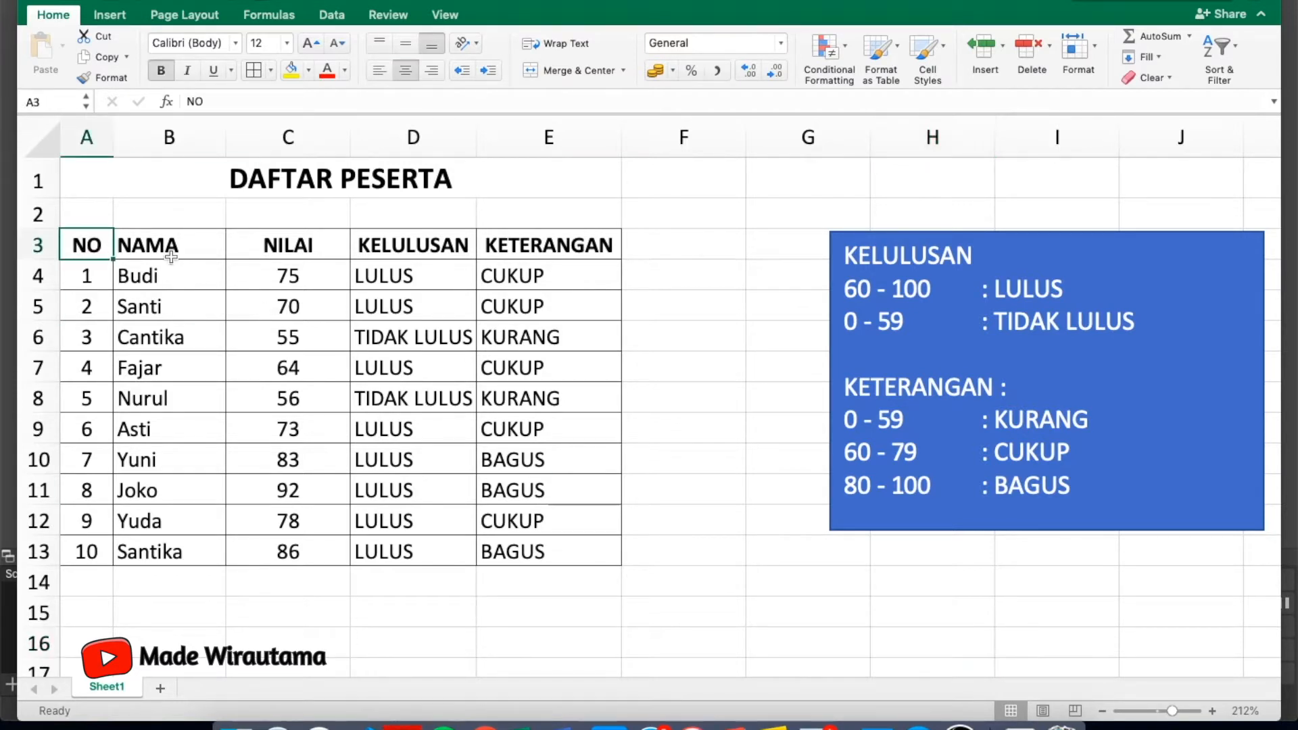
{"action": "left_click", "coordinate": [311, 244]}
{"action": "left_click", "coordinate": [404, 245]}
{"action": "left_click", "coordinate": [525, 256]}
{"action": "left_click", "coordinate": [411, 277]}
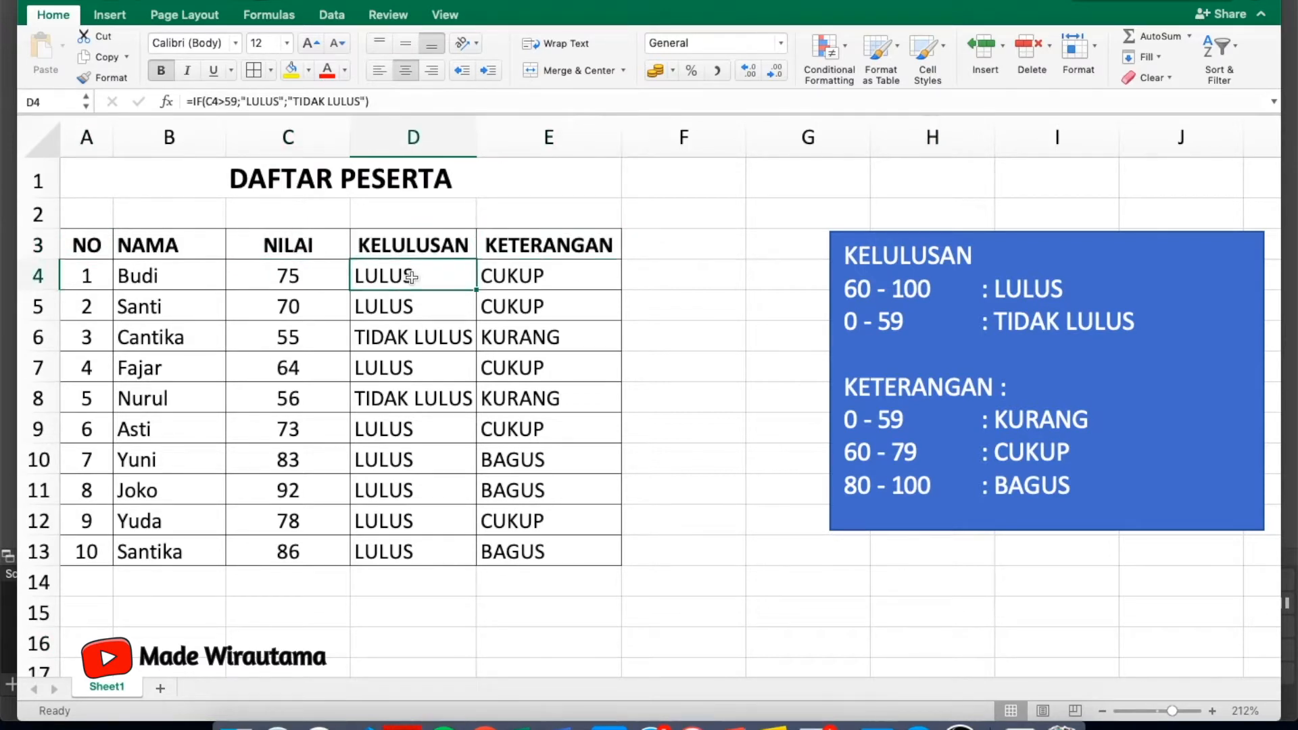
{"action": "left_click", "coordinate": [534, 284]}
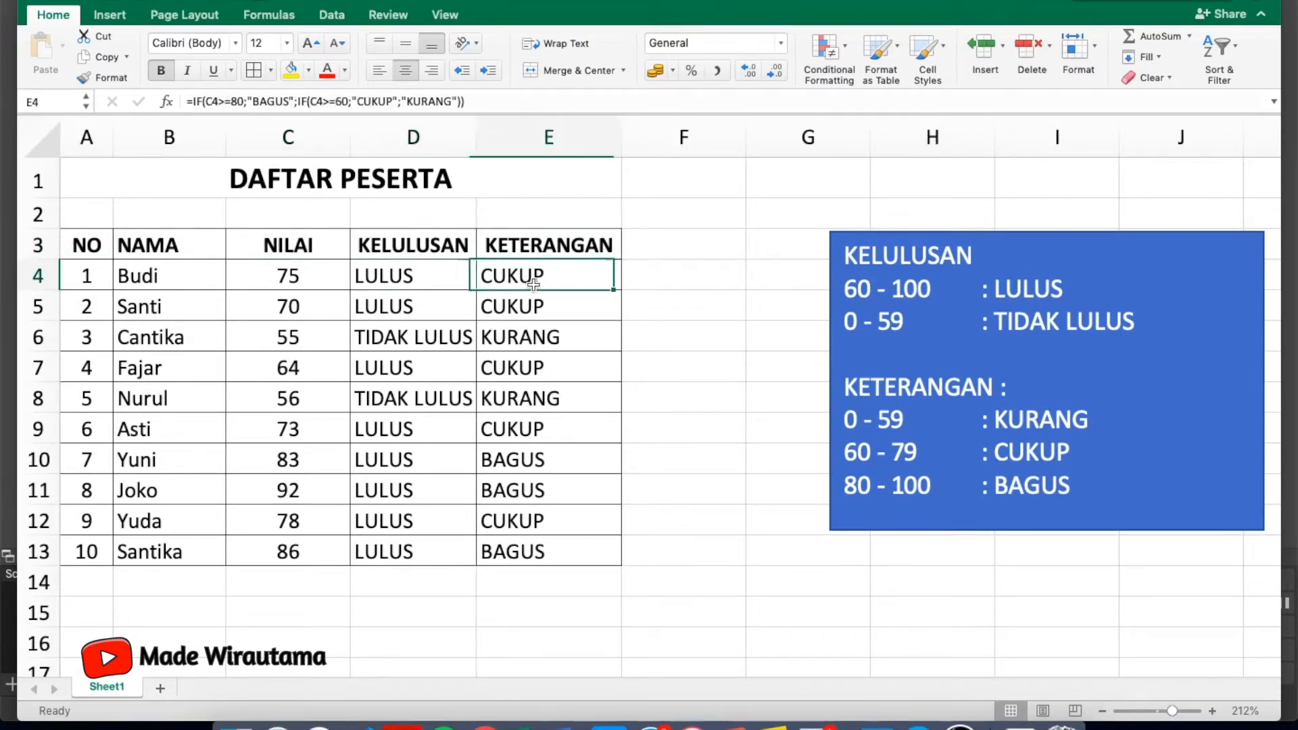
{"action": "left_click", "coordinate": [403, 263]}
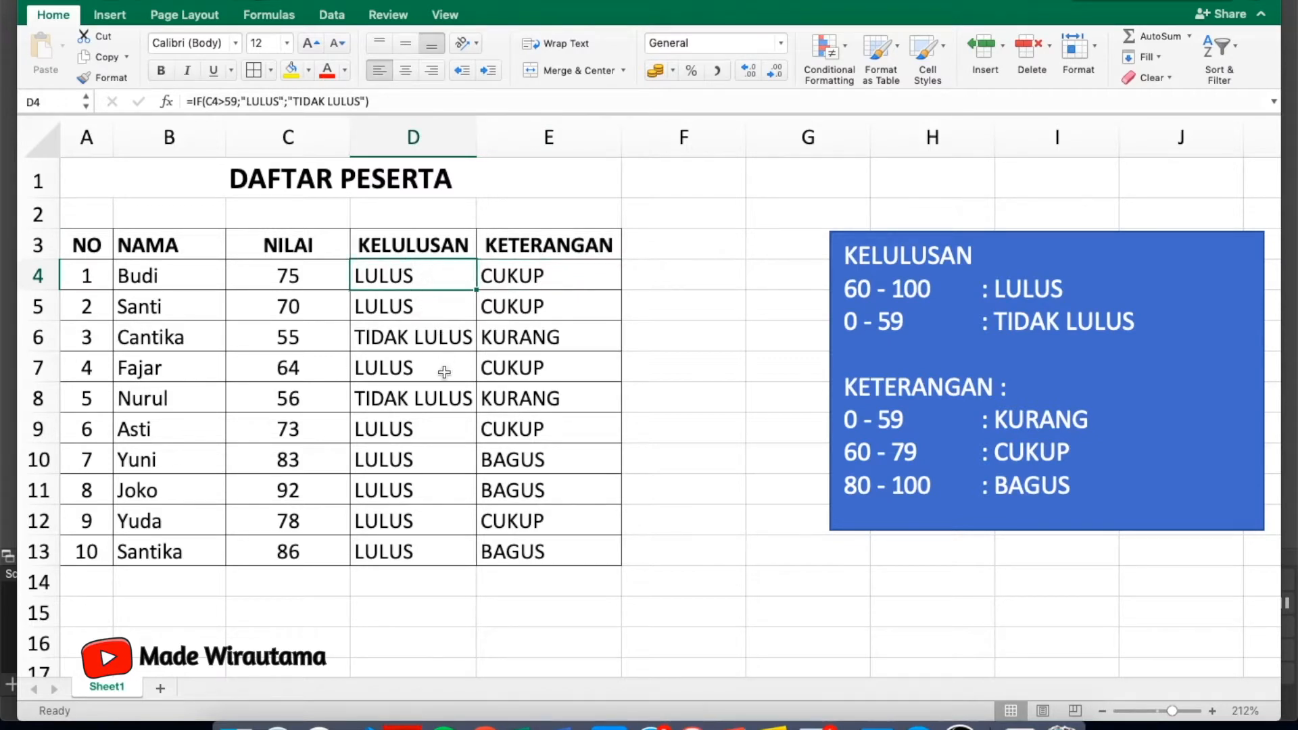
{"action": "left_click", "coordinate": [422, 306]}
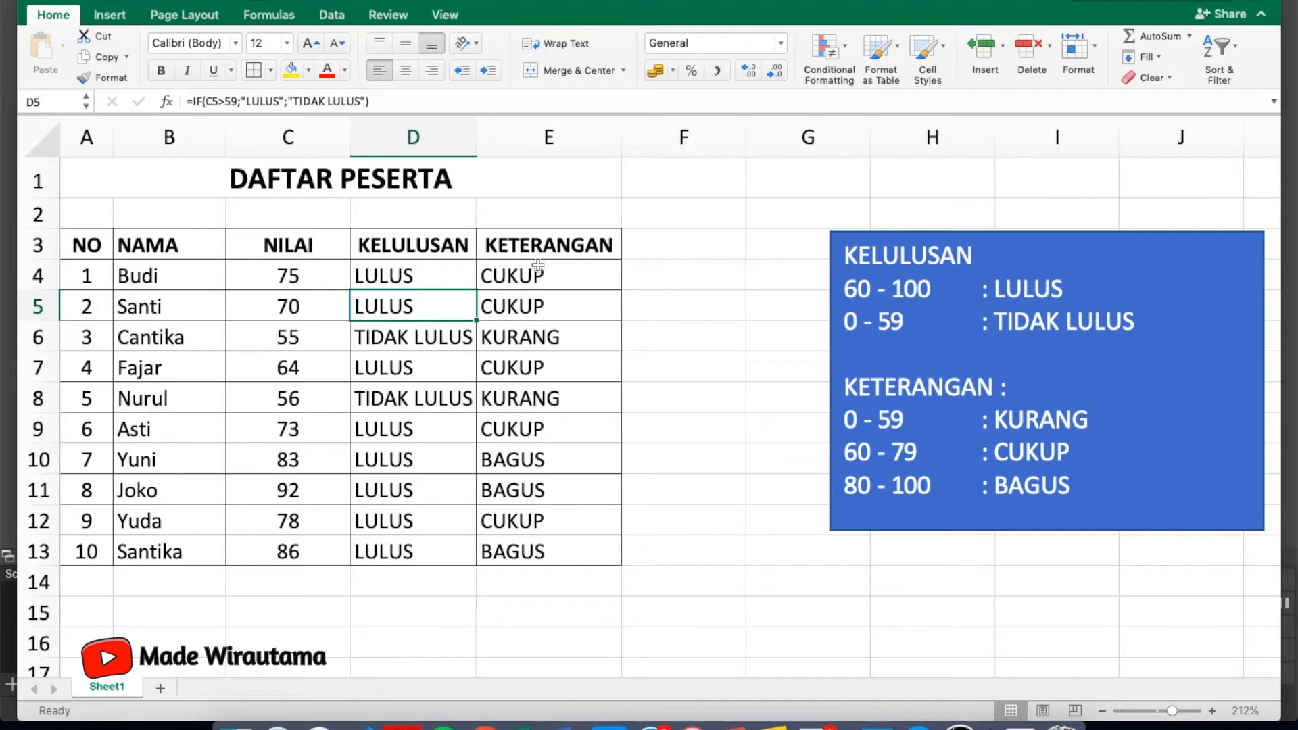
{"action": "left_click", "coordinate": [517, 279]}
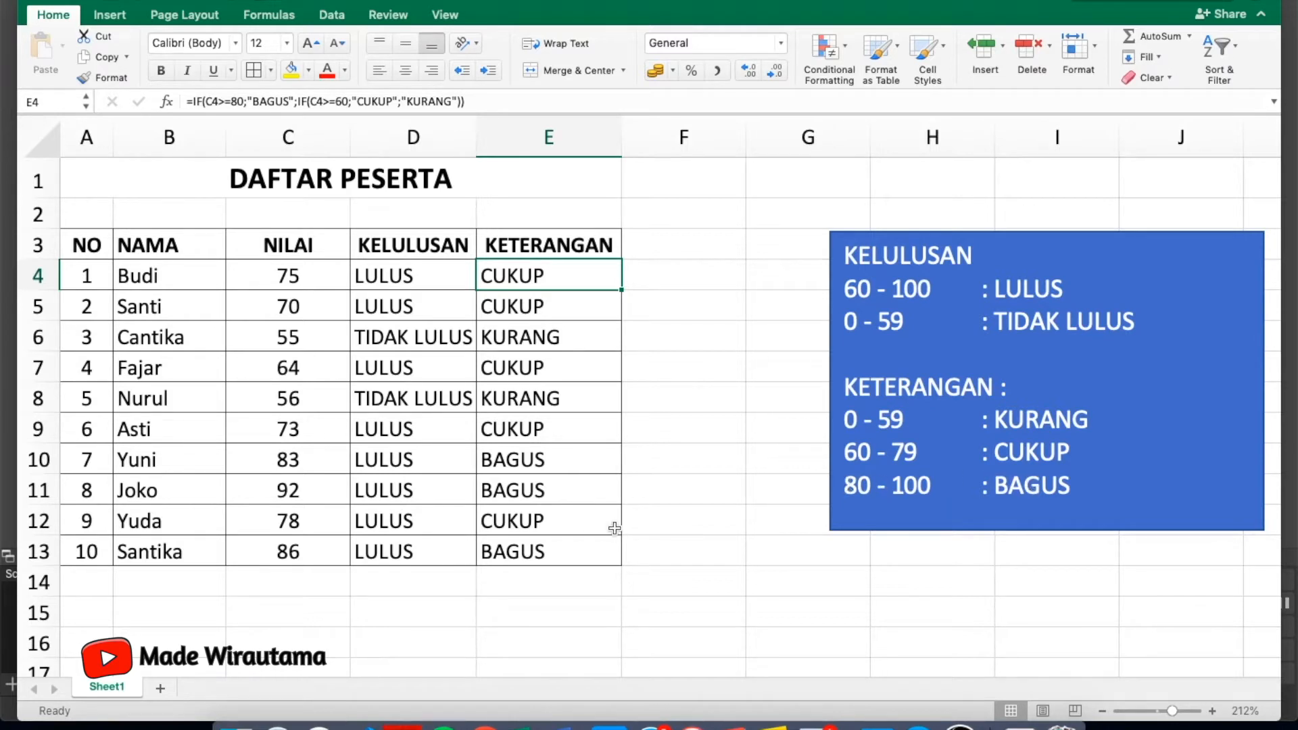
{"action": "left_click", "coordinate": [300, 487]}
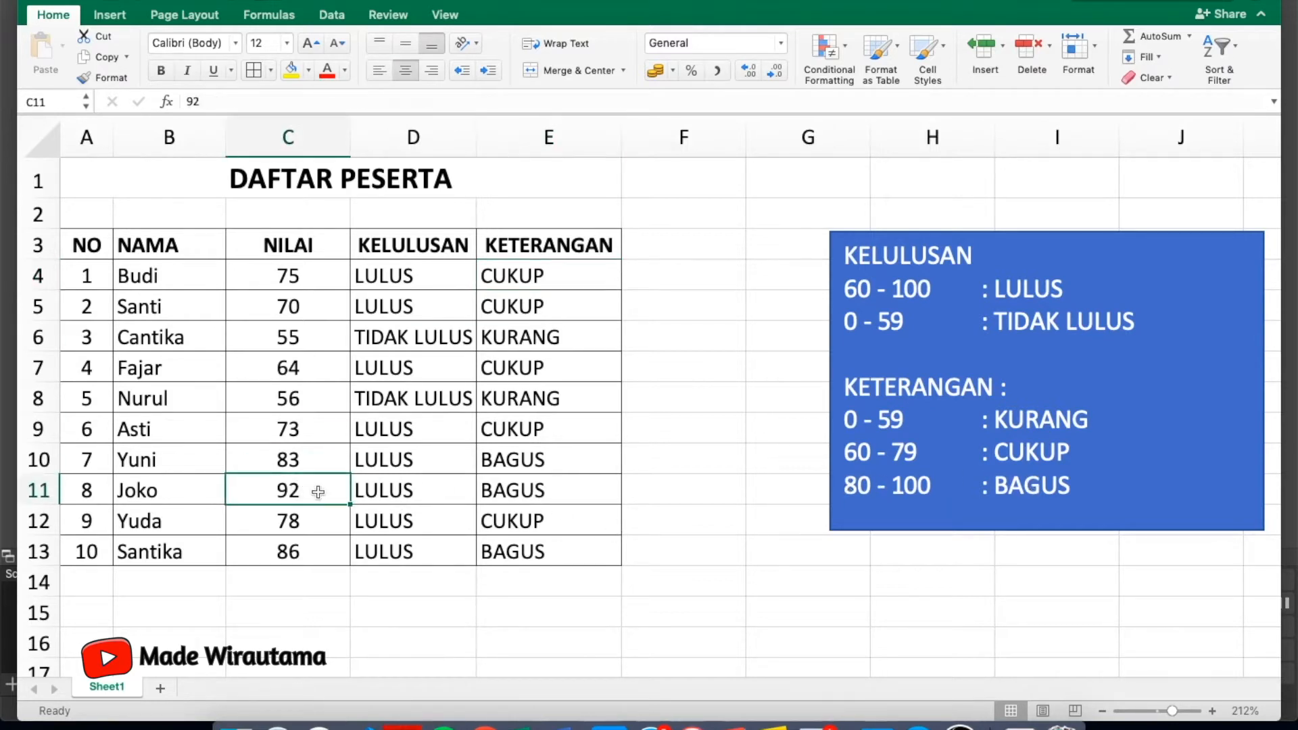
{"action": "left_click", "coordinate": [510, 483]}
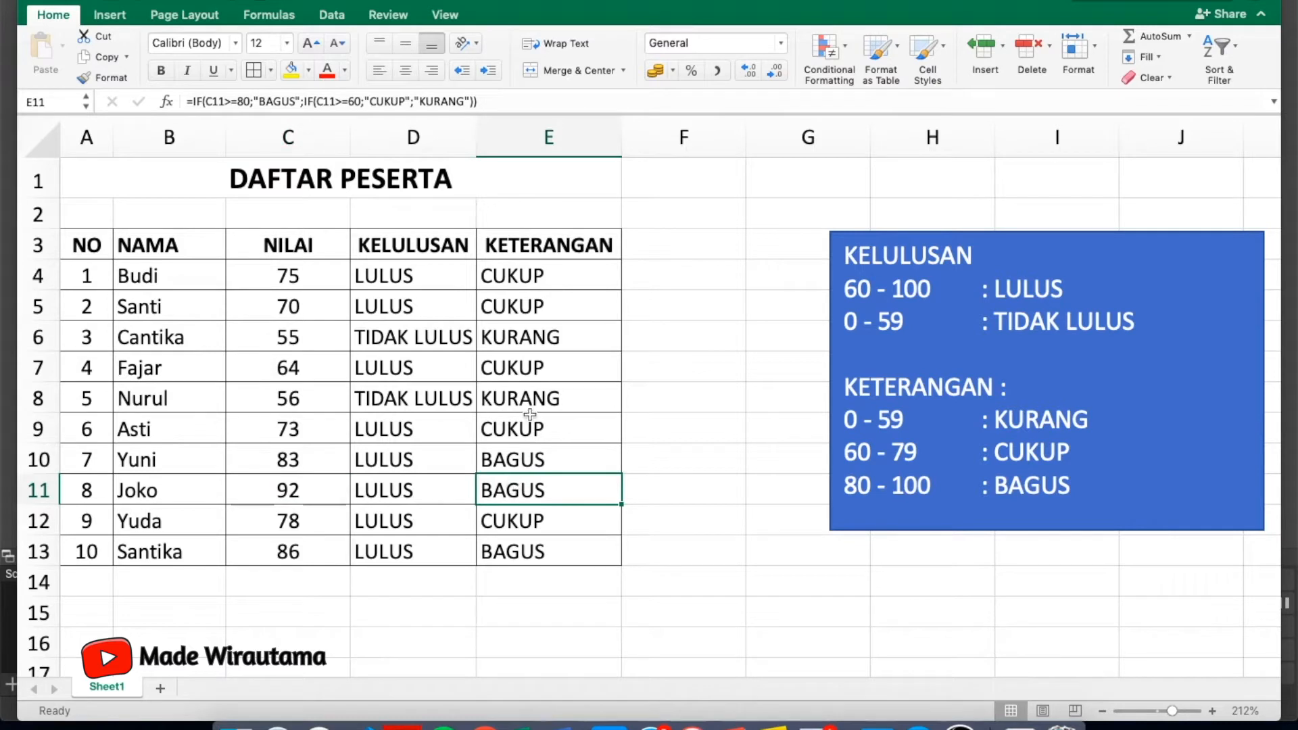
Clear the contents of the KELULUSAN and KETERANGAN columns in D4:E13
{"action": "left_click", "coordinate": [414, 270]}
{"action": "left_click", "coordinate": [480, 267]}
{"action": "left_click", "coordinate": [419, 269]}
{"action": "key", "text": "shift+Right"}
{"action": "key", "text": "shift+Down"}
{"action": "key", "text": "shift+Down"}
{"action": "key", "text": "shift+Down"}
{"action": "key", "text": "shift+Down"}
{"action": "key", "text": "shift+Down"}
{"action": "key", "text": "shift+Down"}
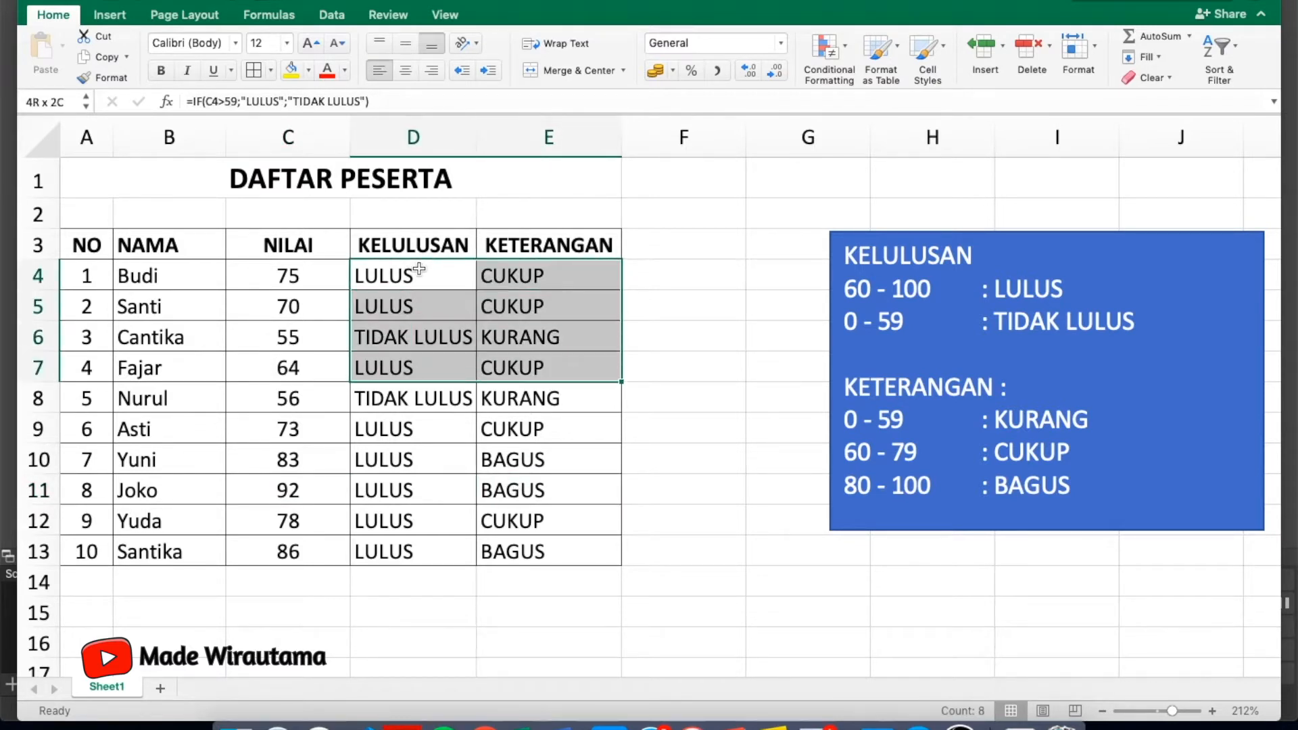
{"action": "key", "text": "shift+Down"}
{"action": "key", "text": "shift+Down"}
{"action": "key", "text": "shift+Down"}
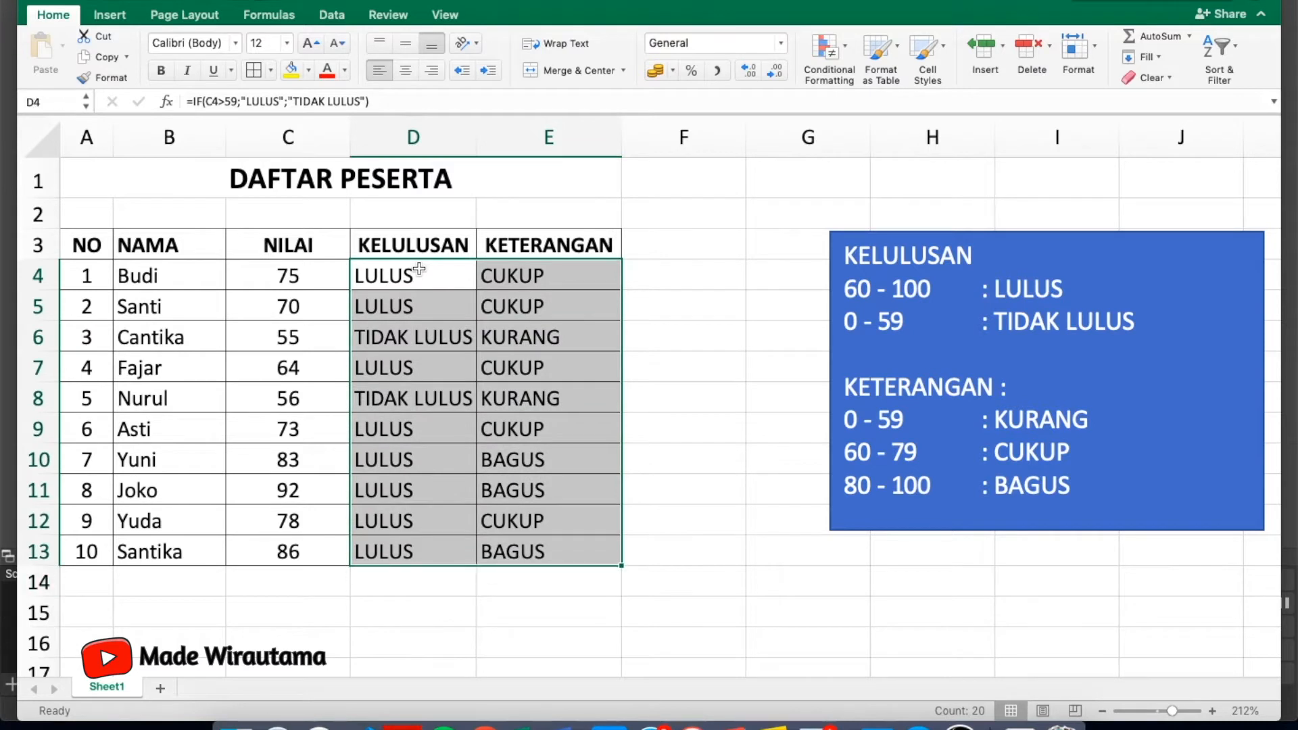
{"action": "key", "text": "Delete"}
Begin an IF formula in D4 with the logical test C4>=60, ready for its true value
{"action": "left_click", "coordinate": [419, 270]}
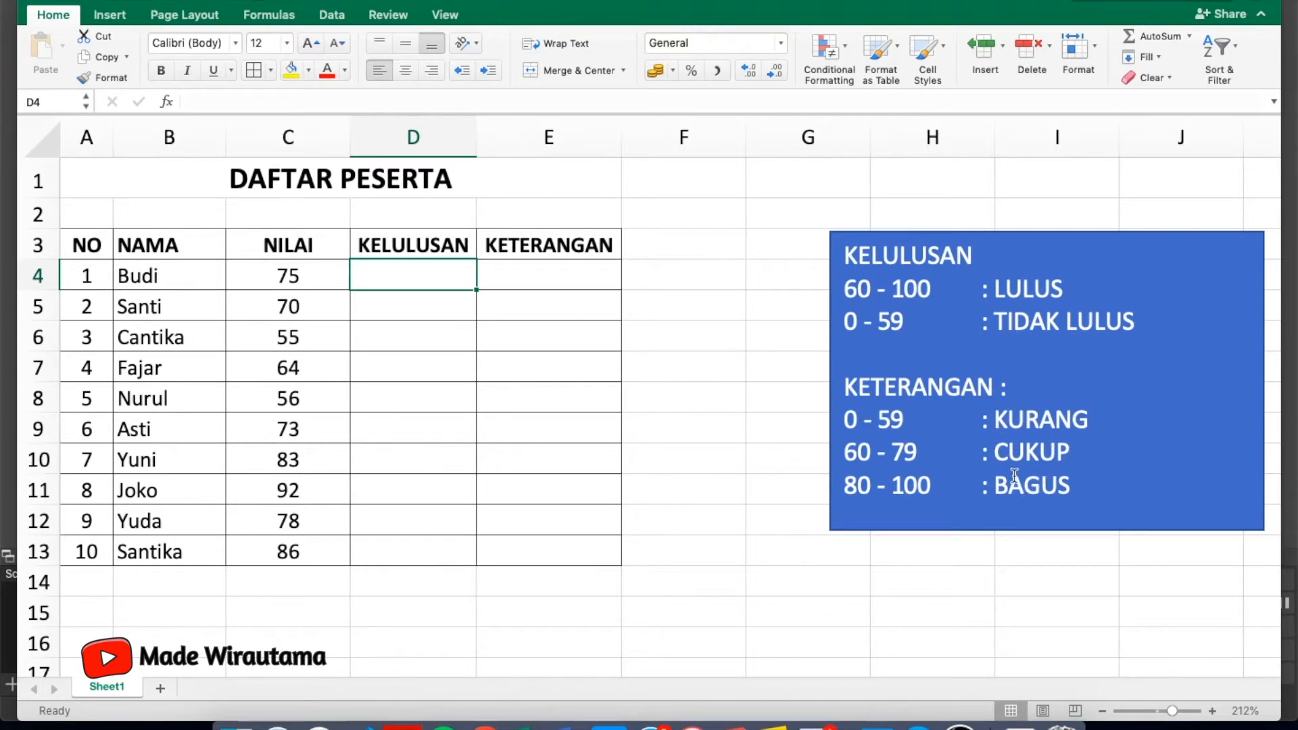
{"action": "left_click", "coordinate": [424, 272]}
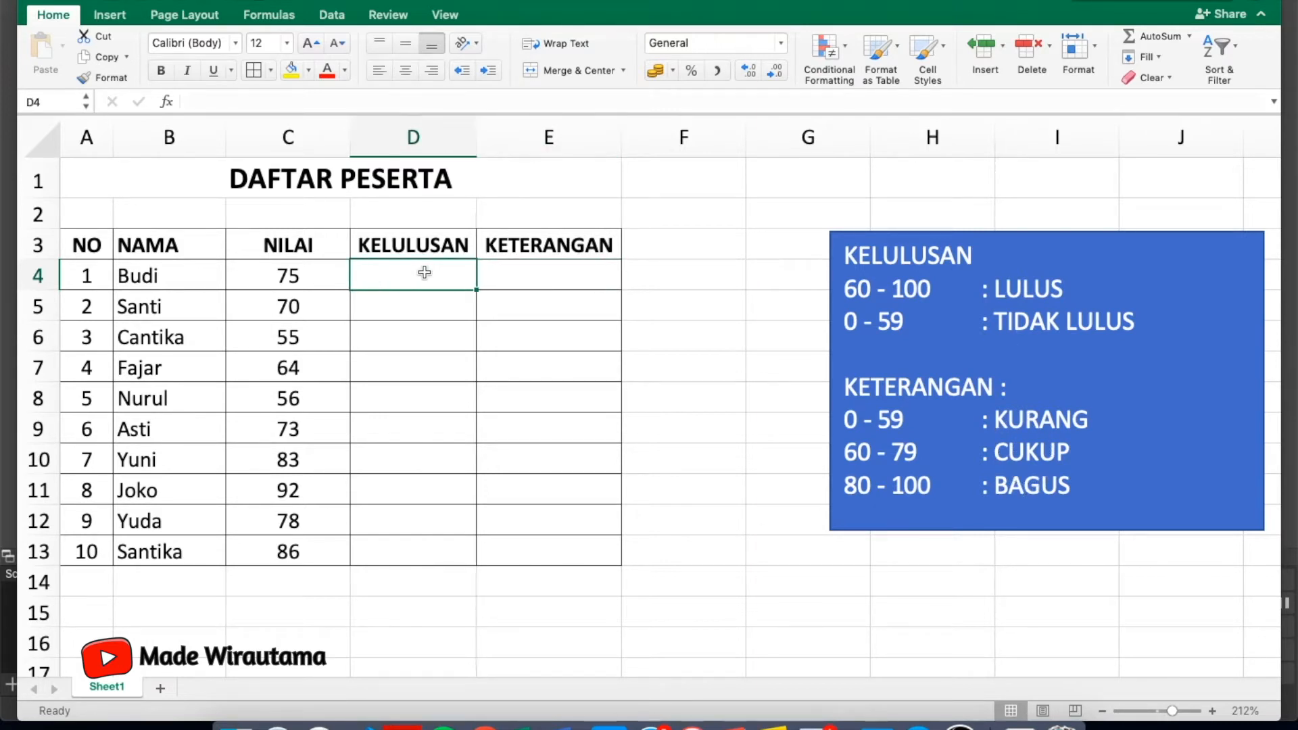
{"action": "type", "text": "="}
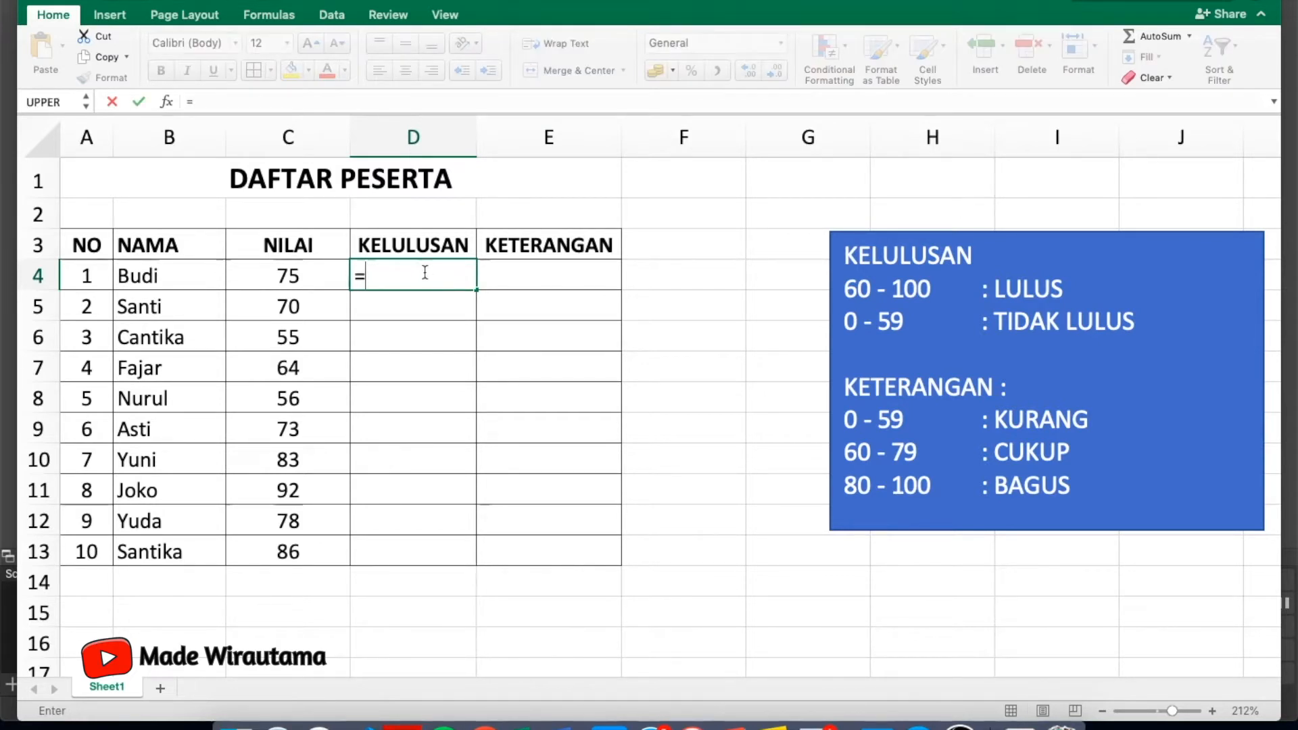
{"action": "type", "text": "IF"}
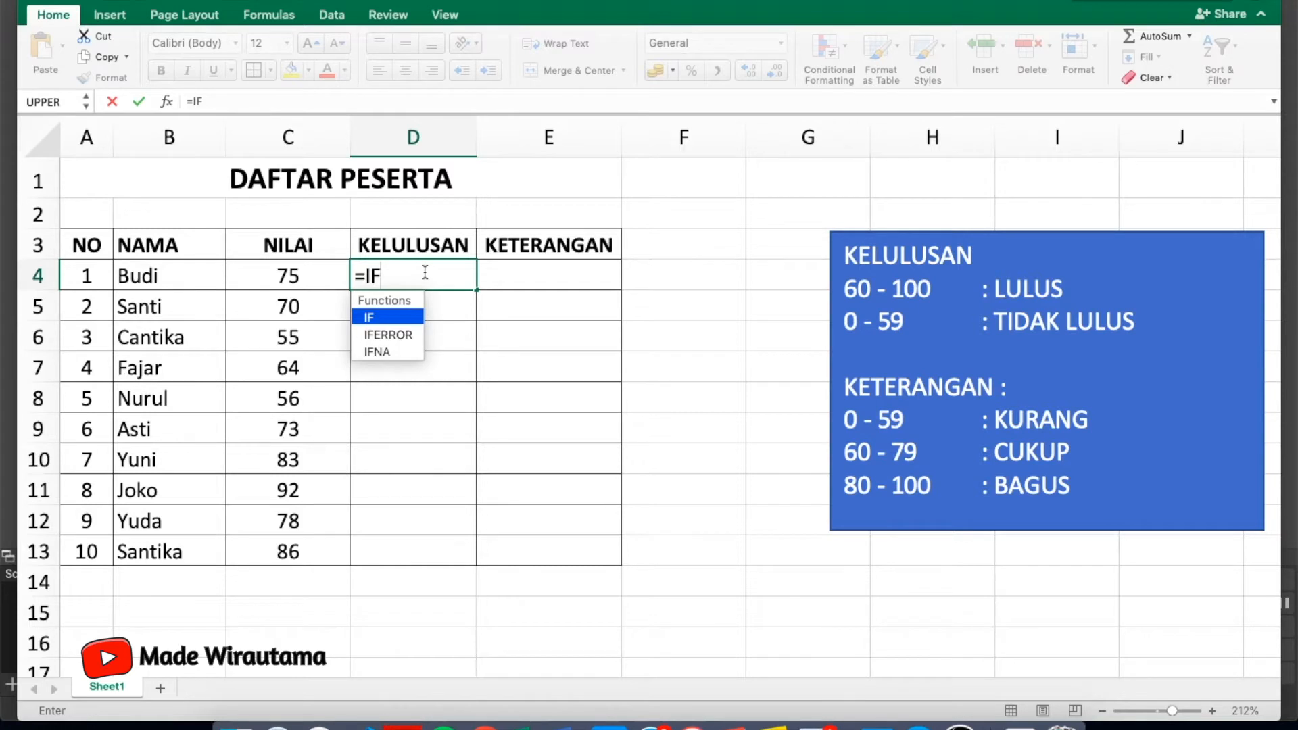
{"action": "type", "text": "("}
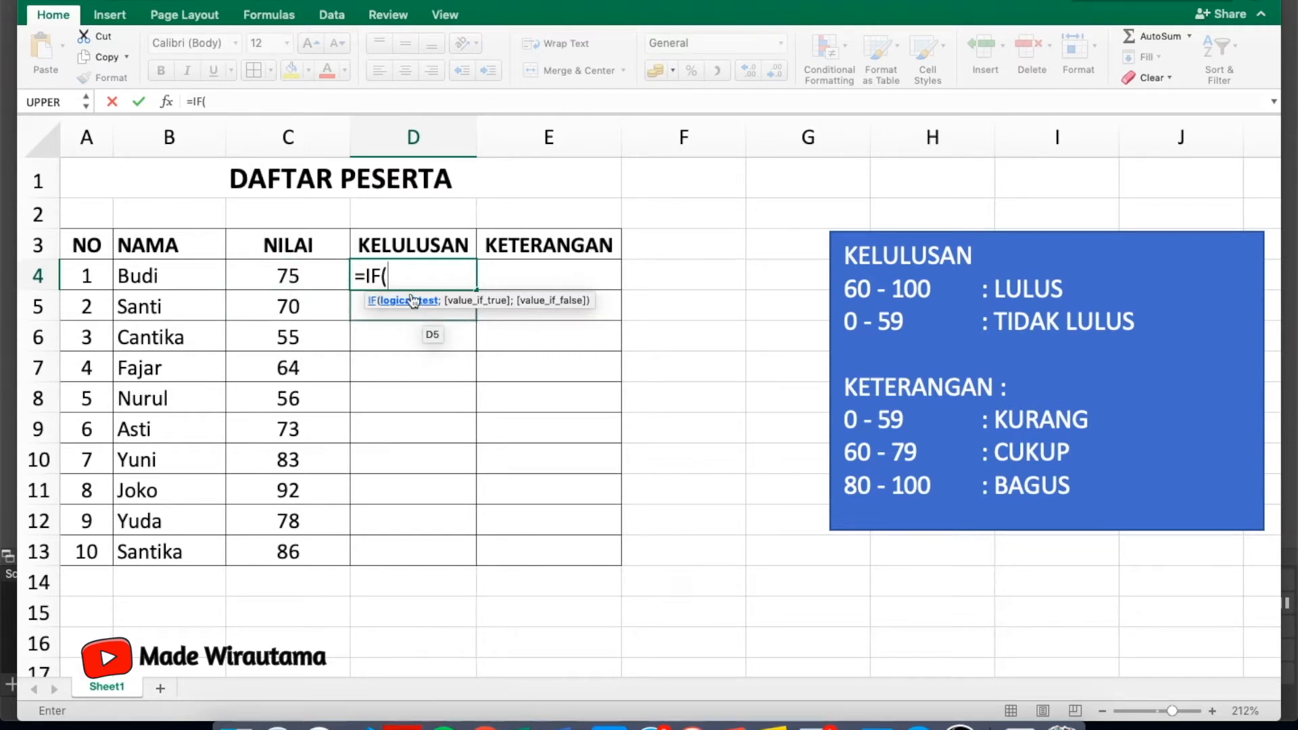
{"action": "left_click", "coordinate": [309, 280]}
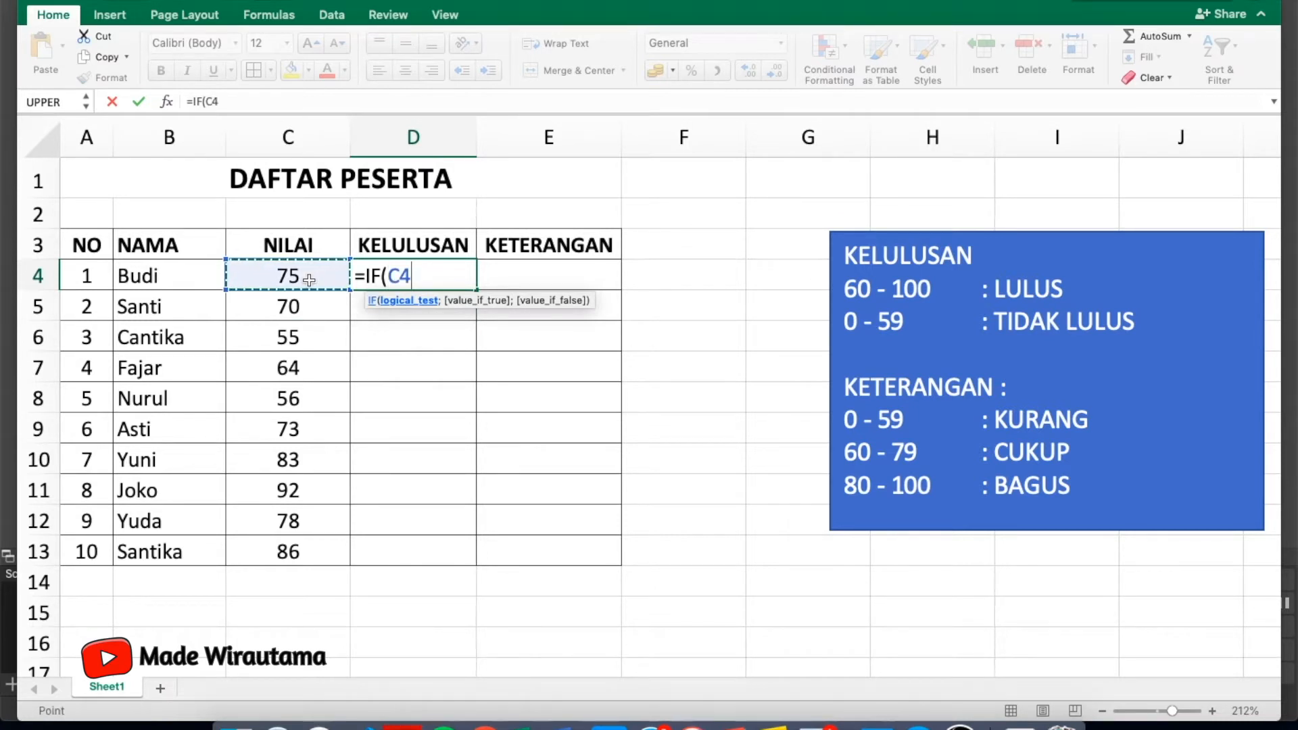
{"action": "type", "text": ">"}
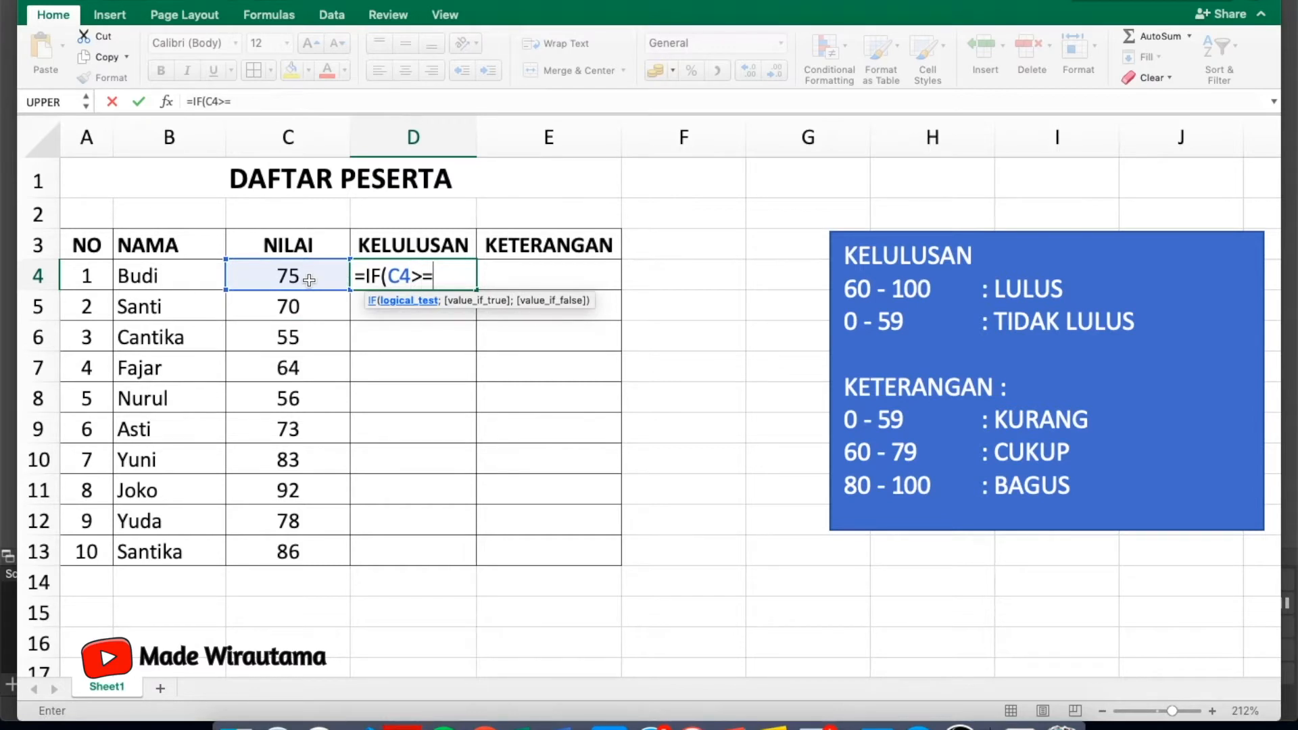
{"action": "type", "text": "=60"}
{"action": "type", "text": ";"}
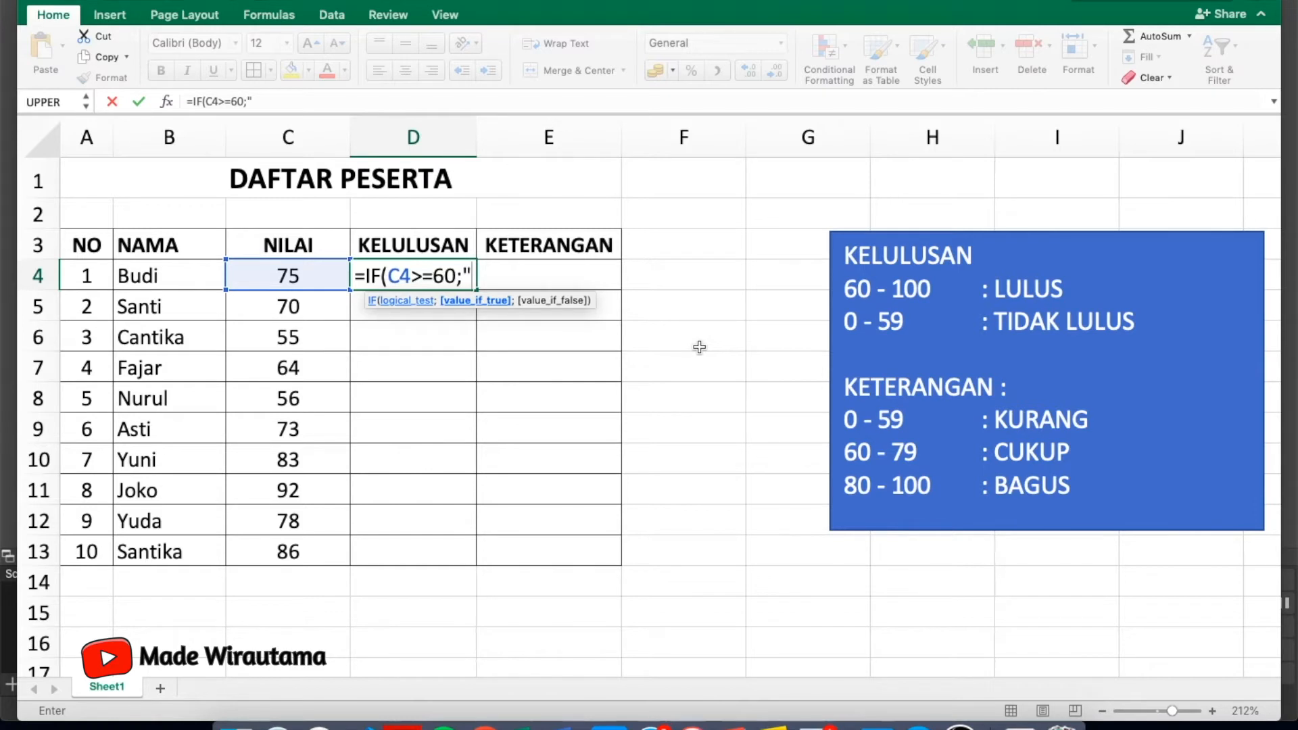
Complete the D4 formula with "LULUS" as the true value and "TIDAK LULUS" as the false value
{"action": "type", "text": "LULUS"}
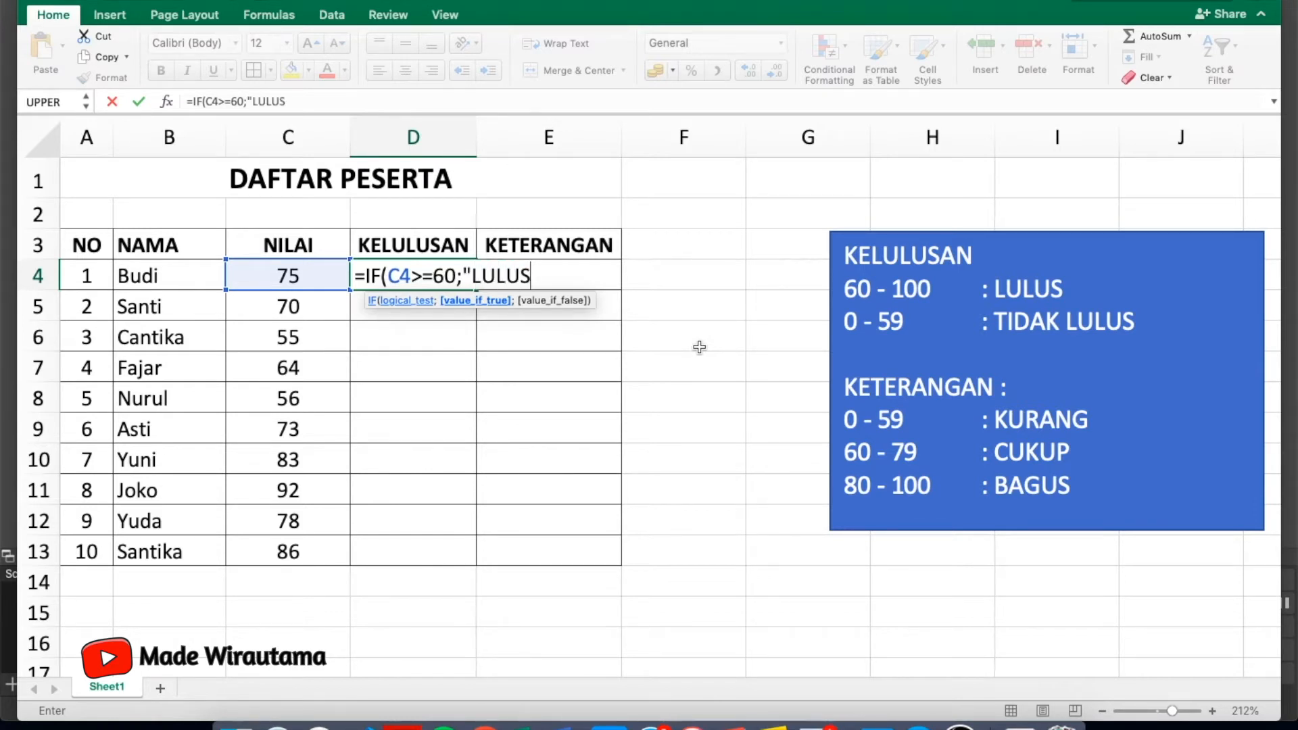
{"action": "type", "text": "\""}
{"action": "type", "text": ";"}
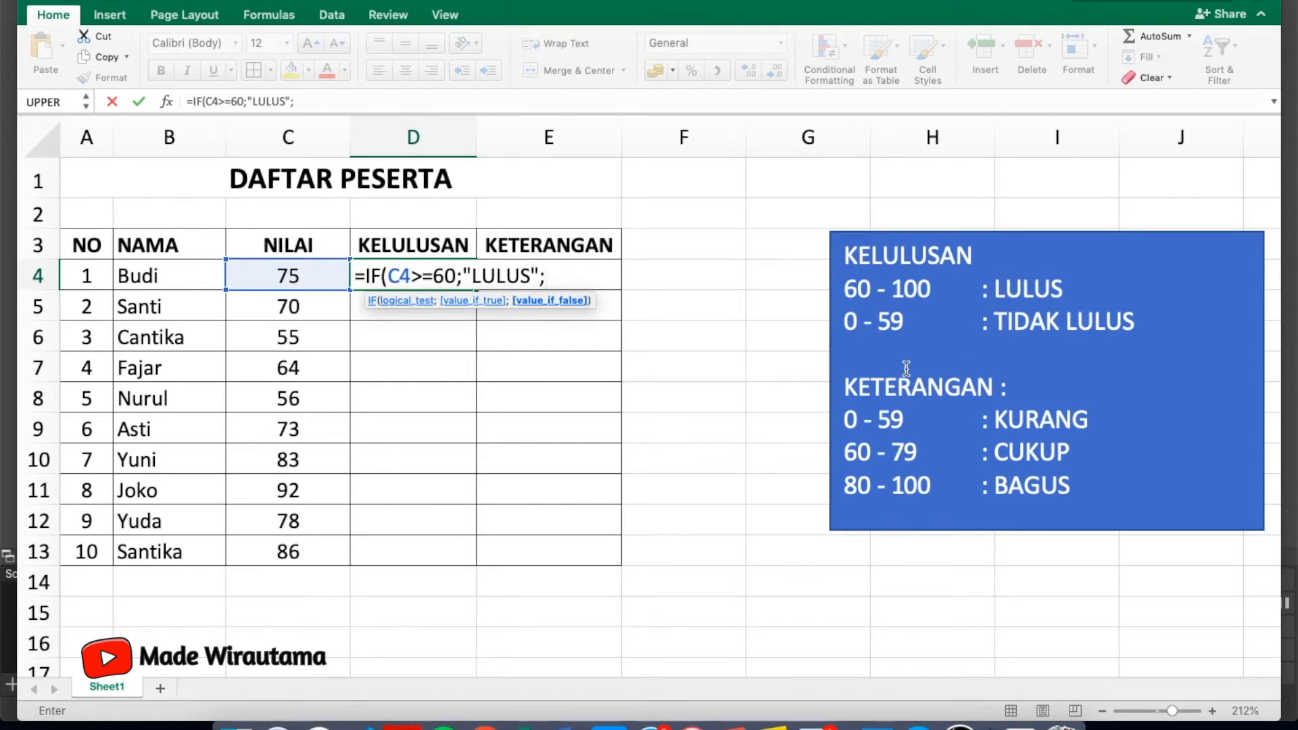
{"action": "type", "text": "\"TIDAK LULUS"}
{"action": "type", "text": "\""}
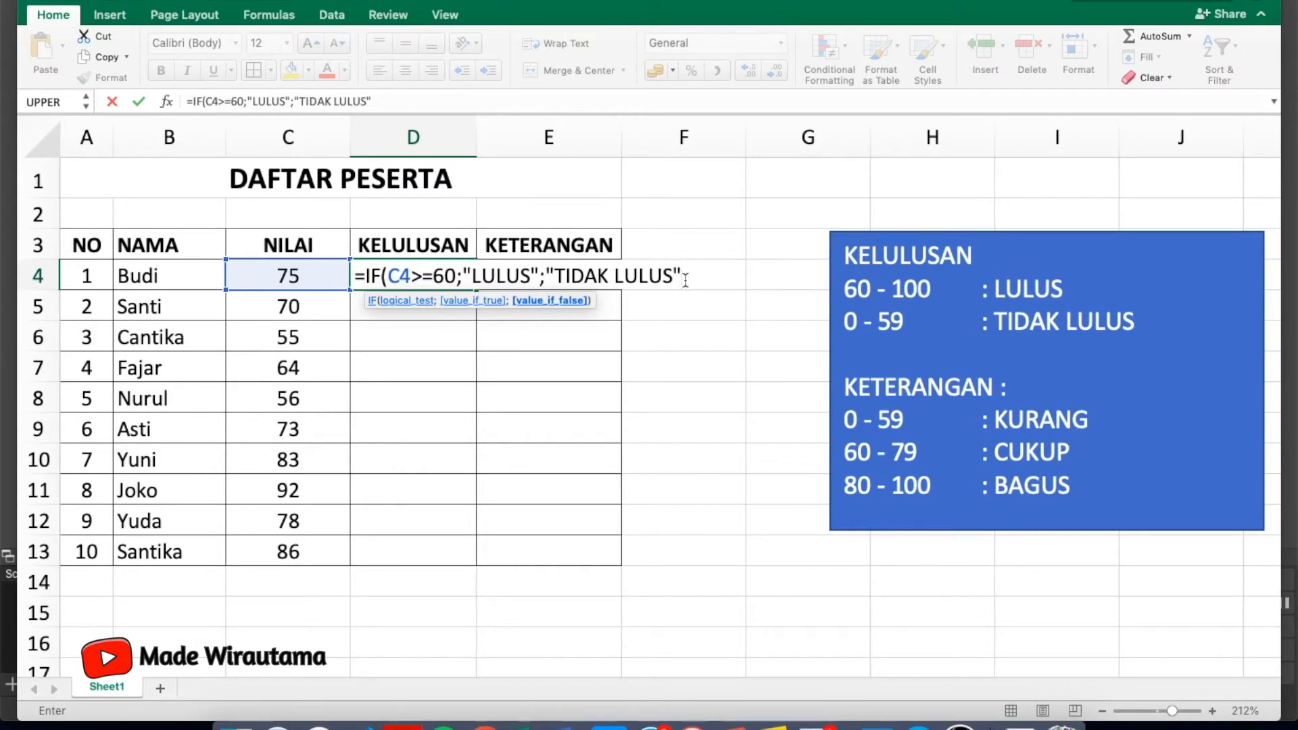
{"action": "type", "text": ")"}
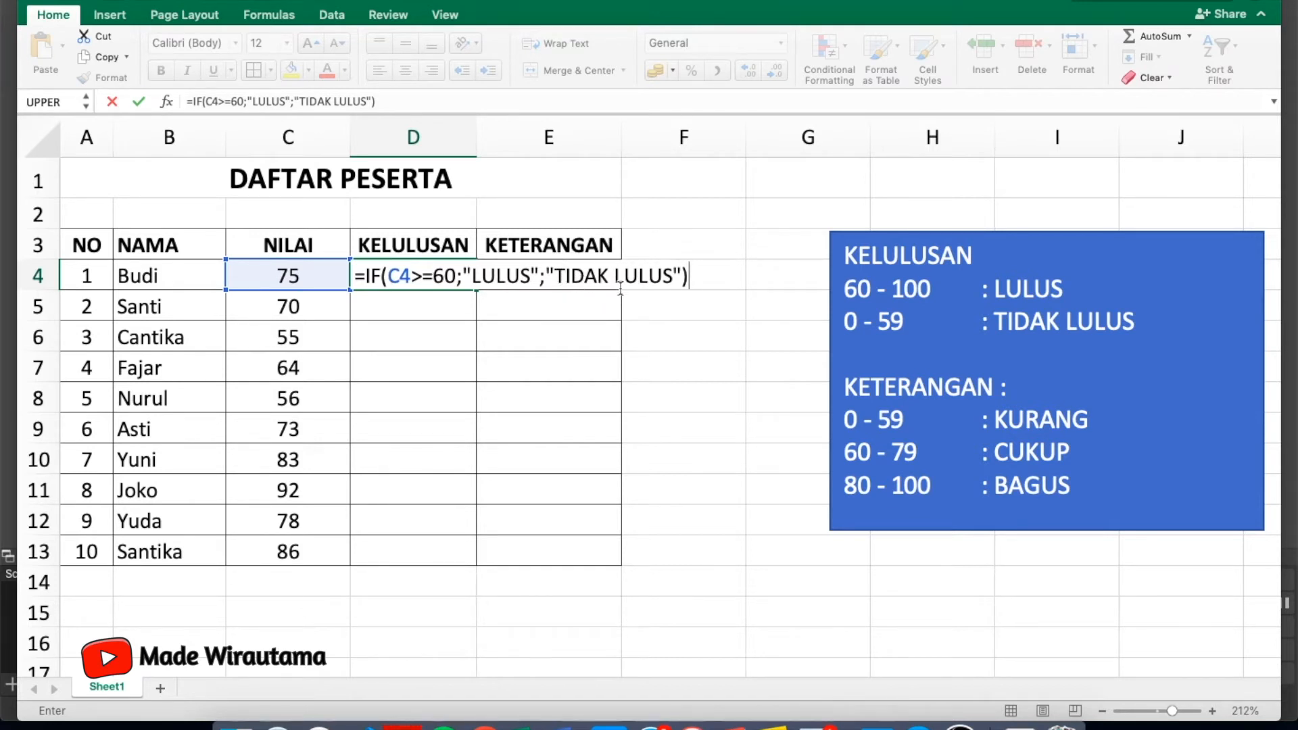
{"action": "key", "text": "Return"}
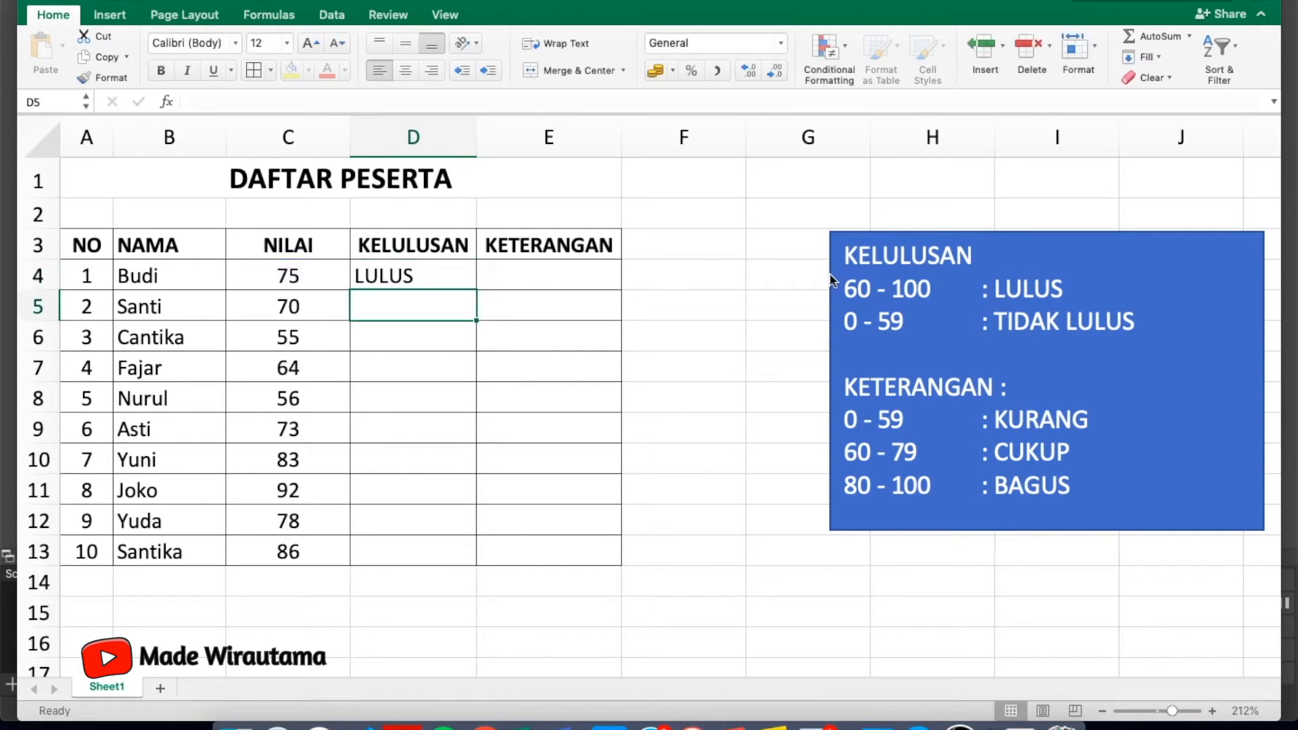
Fill the D4 formula down through D13 and check the KELULUSAN results against the NILAI scores
{"action": "key", "text": "Up"}
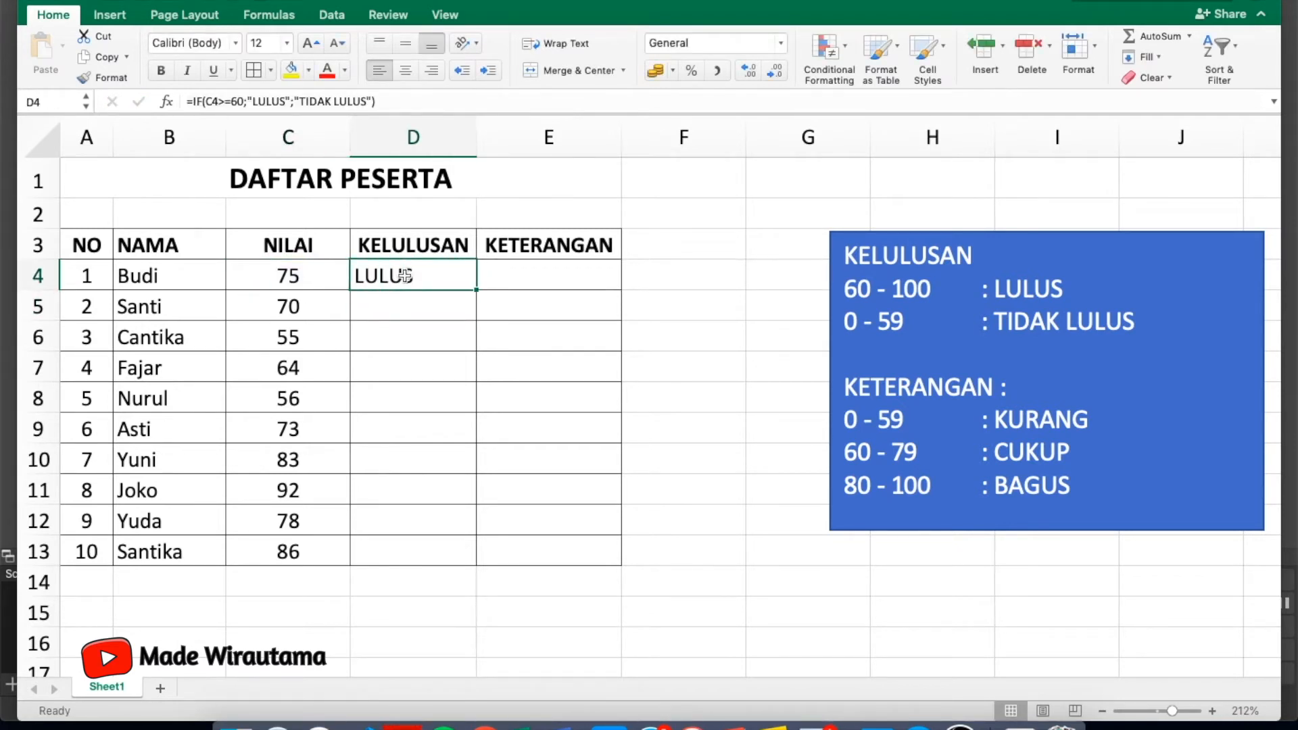
{"action": "left_click_drag", "start_coordinate": [477, 289], "coordinate": [485, 563]}
{"action": "left_click", "coordinate": [414, 518]}
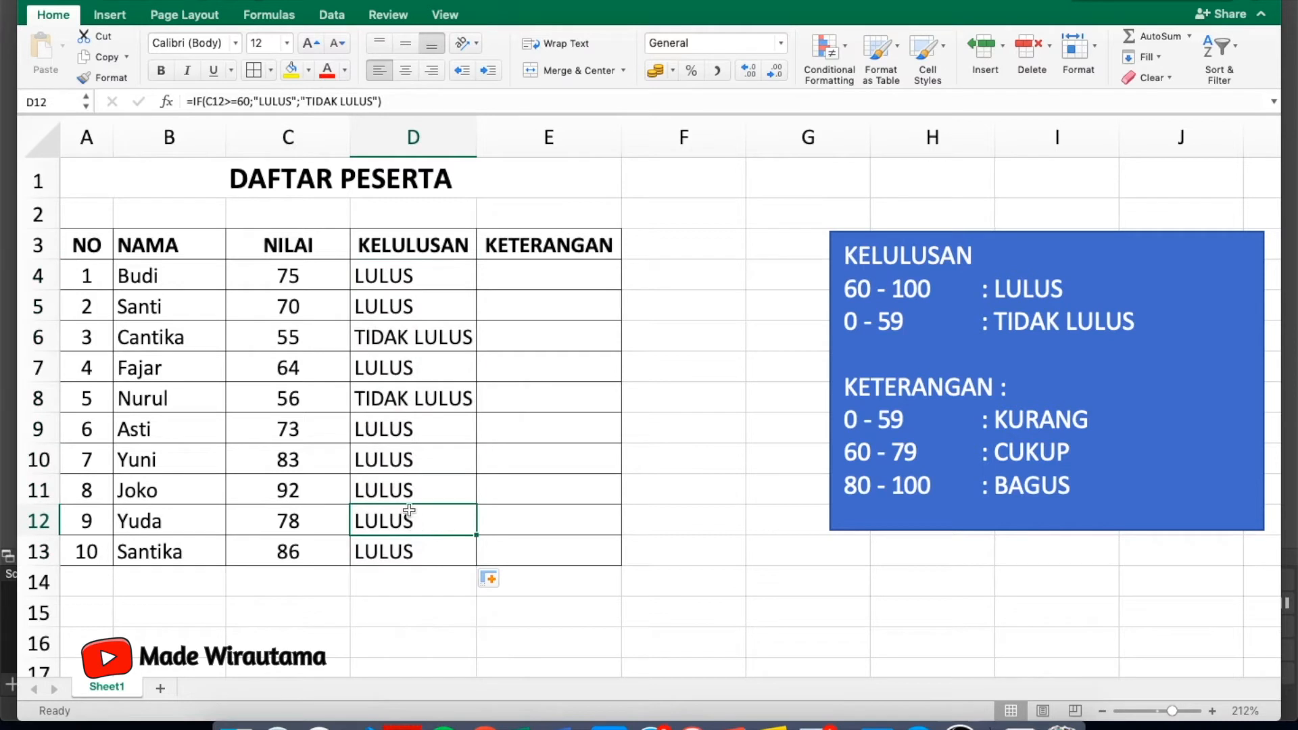
{"action": "left_click", "coordinate": [302, 400]}
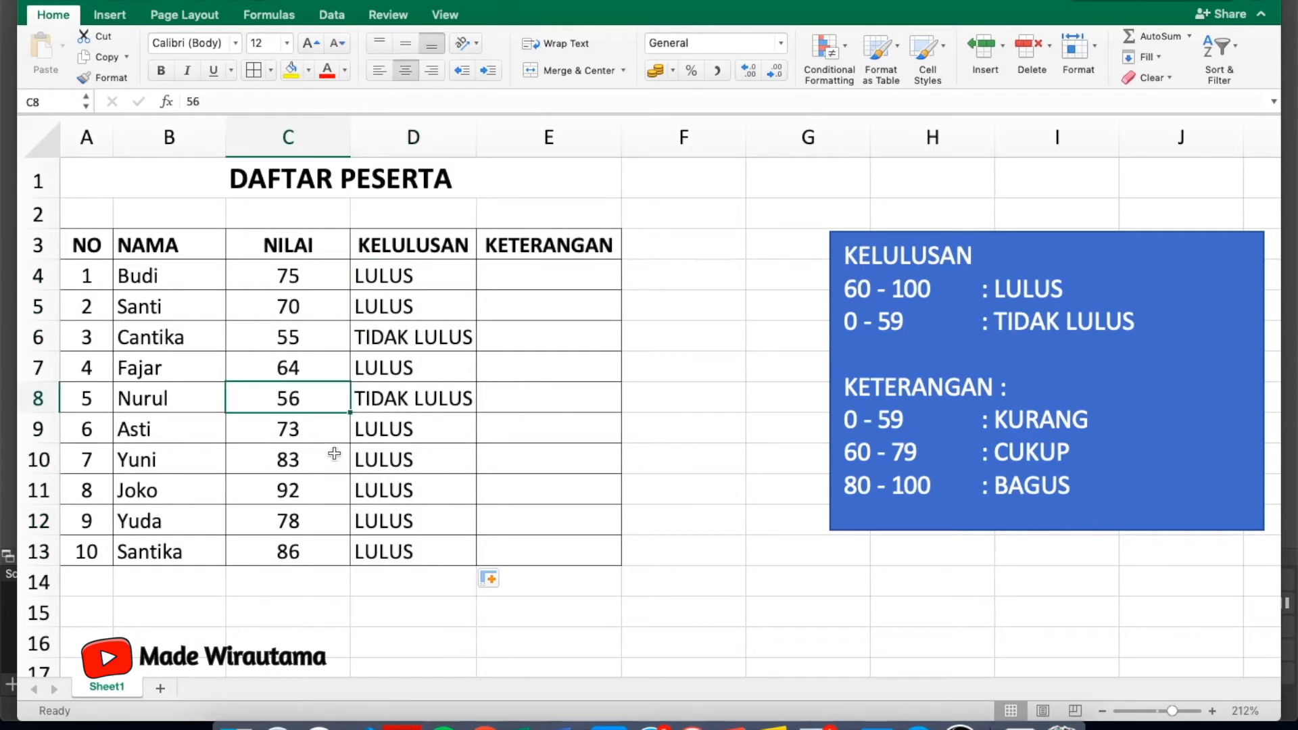
{"action": "left_click", "coordinate": [368, 404]}
{"action": "left_click", "coordinate": [299, 341]}
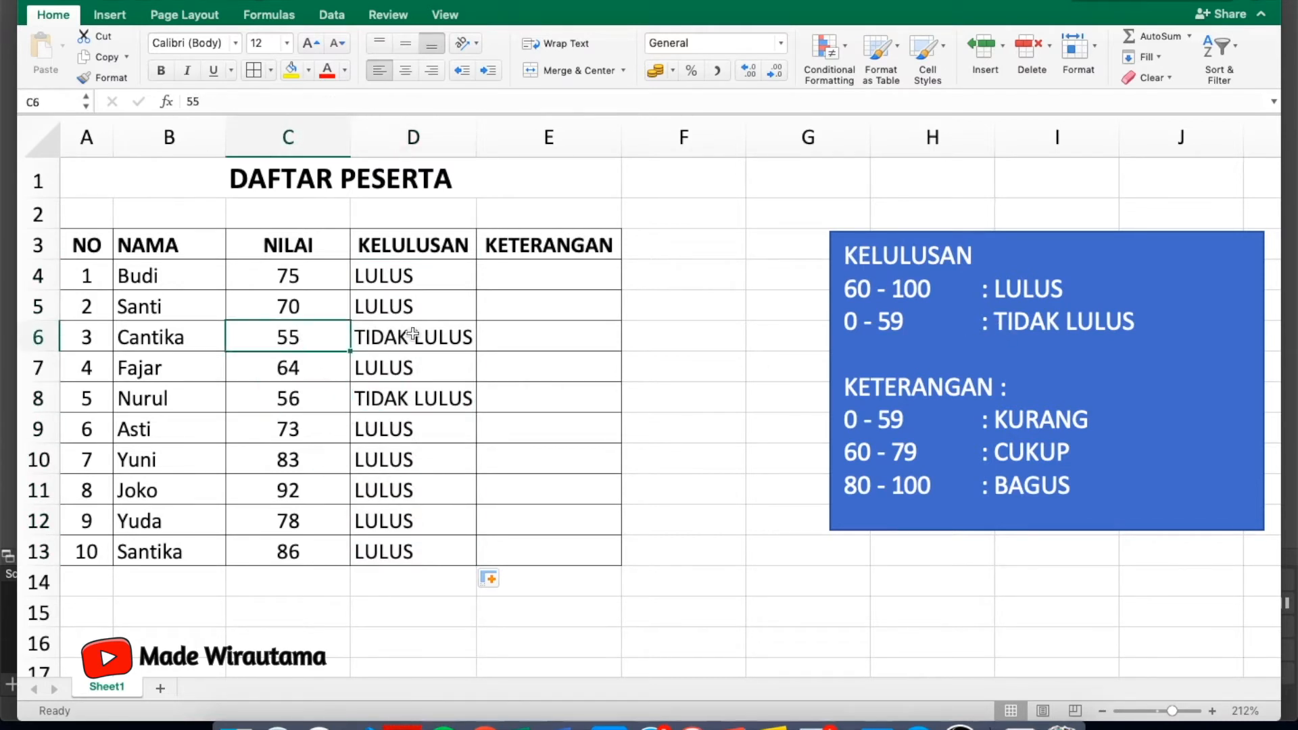
{"action": "left_click", "coordinate": [302, 371]}
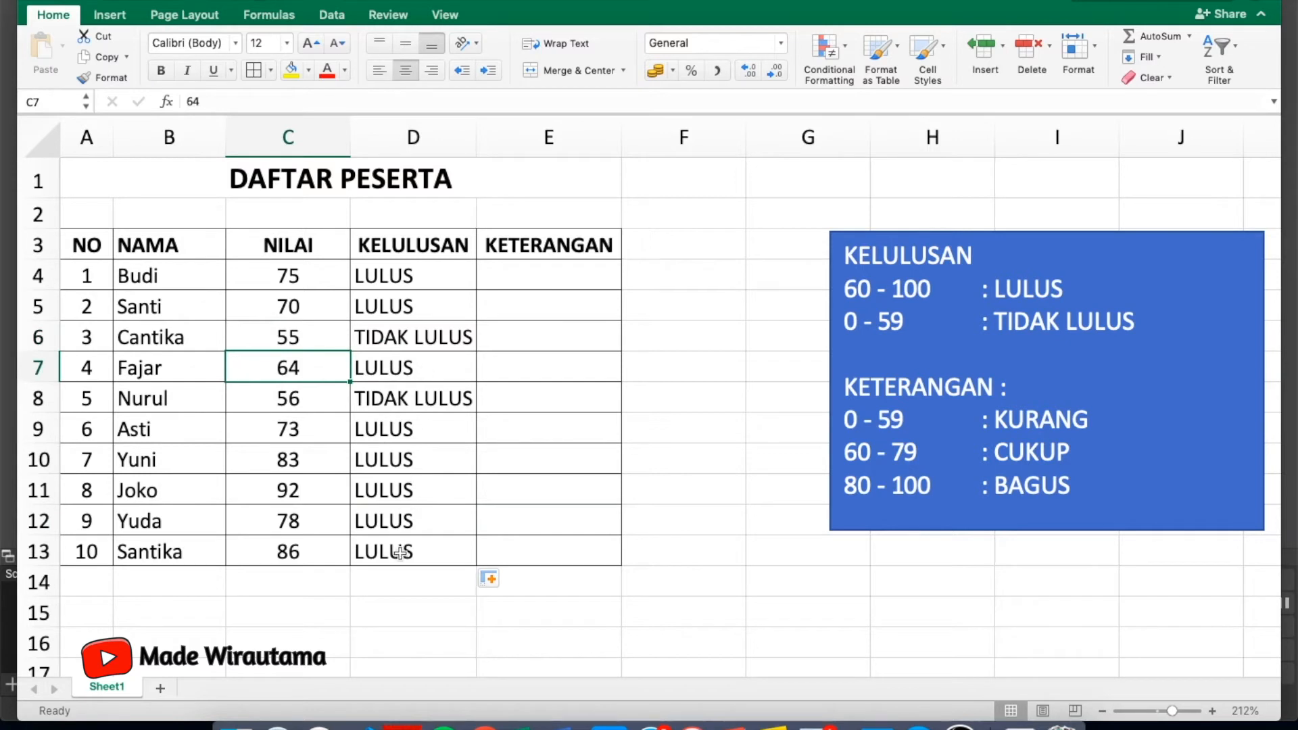
{"action": "left_click", "coordinate": [406, 276]}
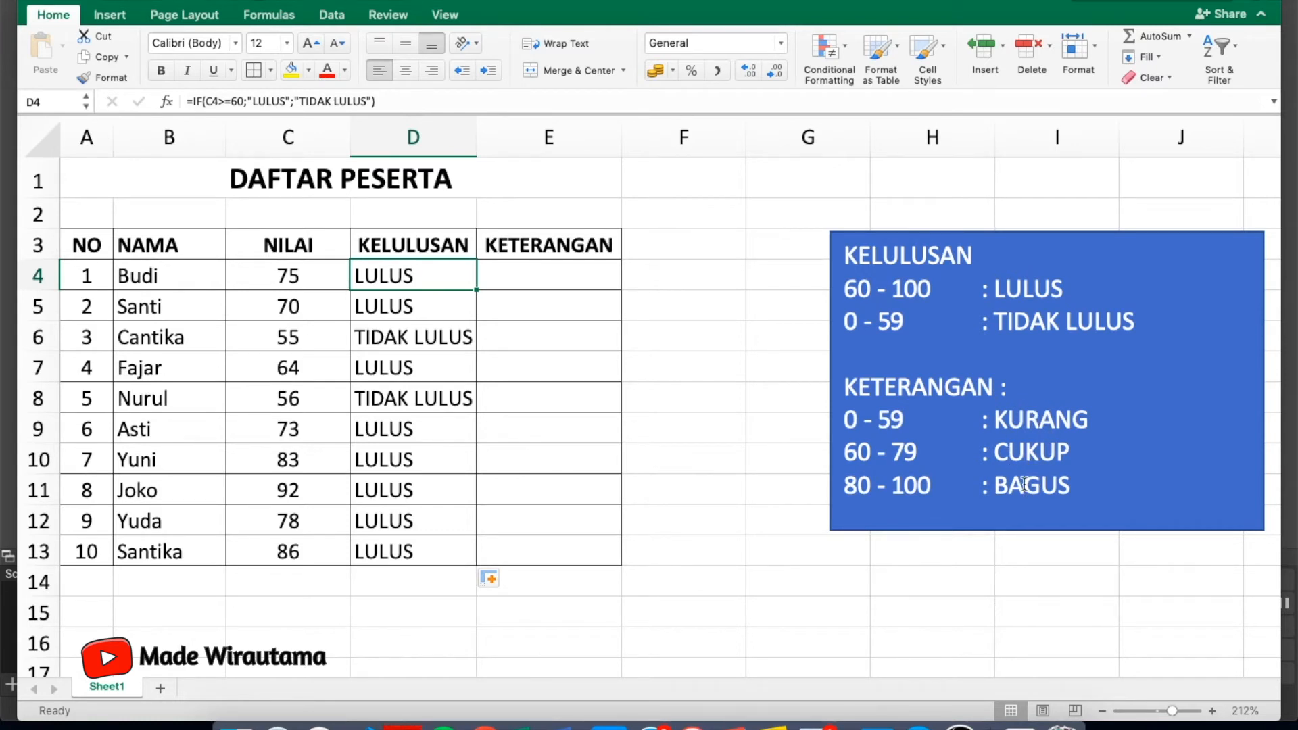
Begin an IF formula in E4 with the logical test C4>=80 and "BAGUS" as its true value, ready for the false value
{"action": "left_click", "coordinate": [532, 279]}
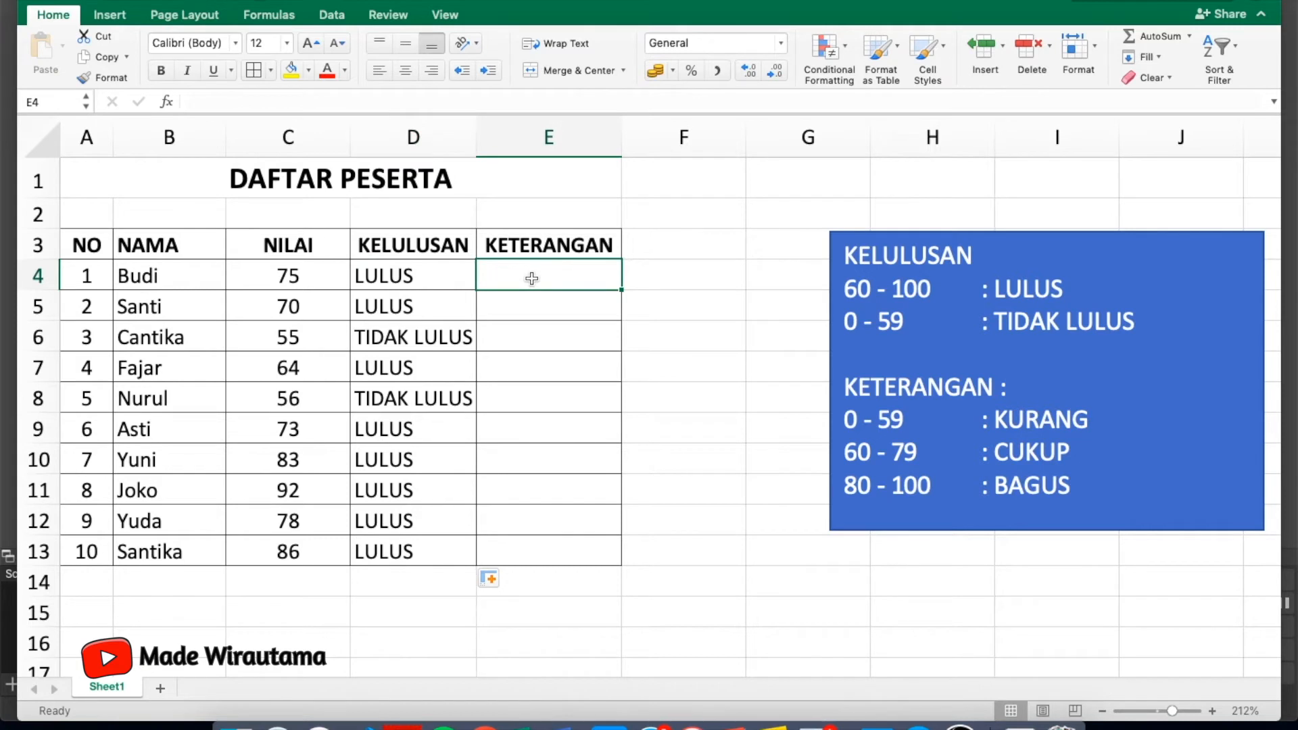
{"action": "type", "text": "=IF"}
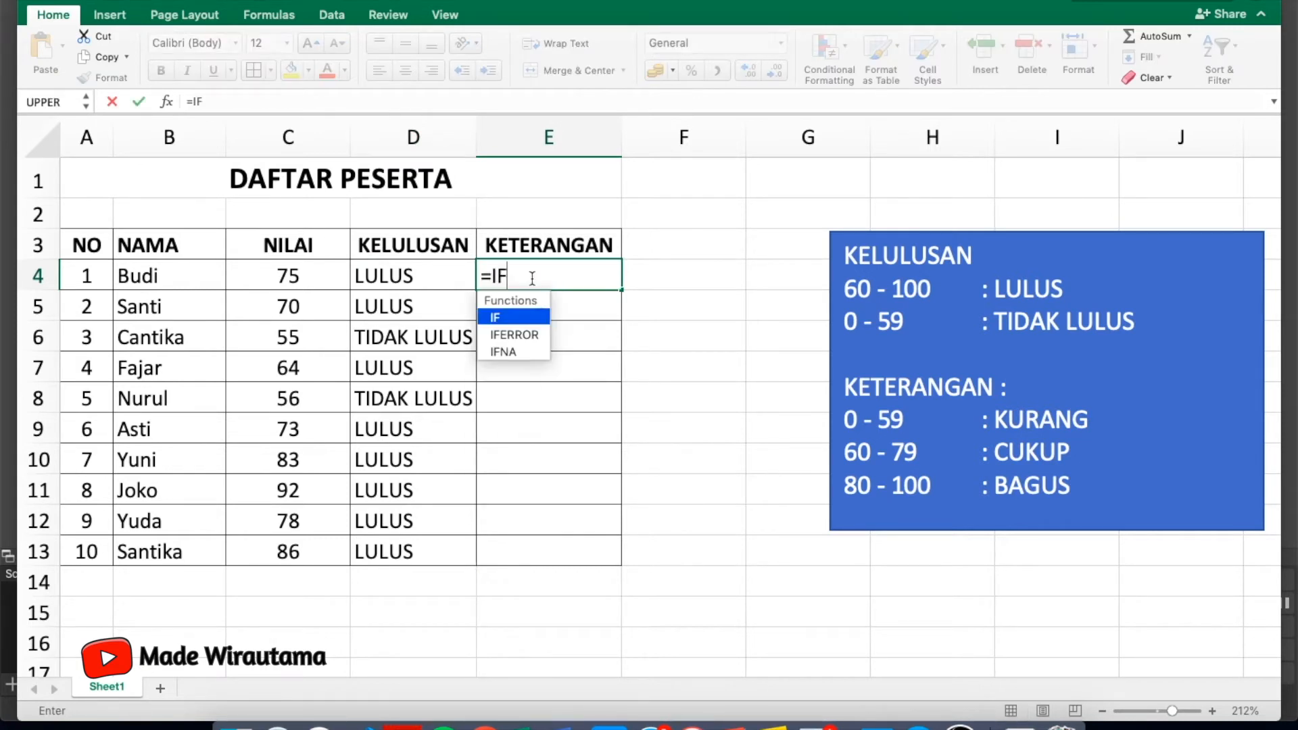
{"action": "type", "text": "("}
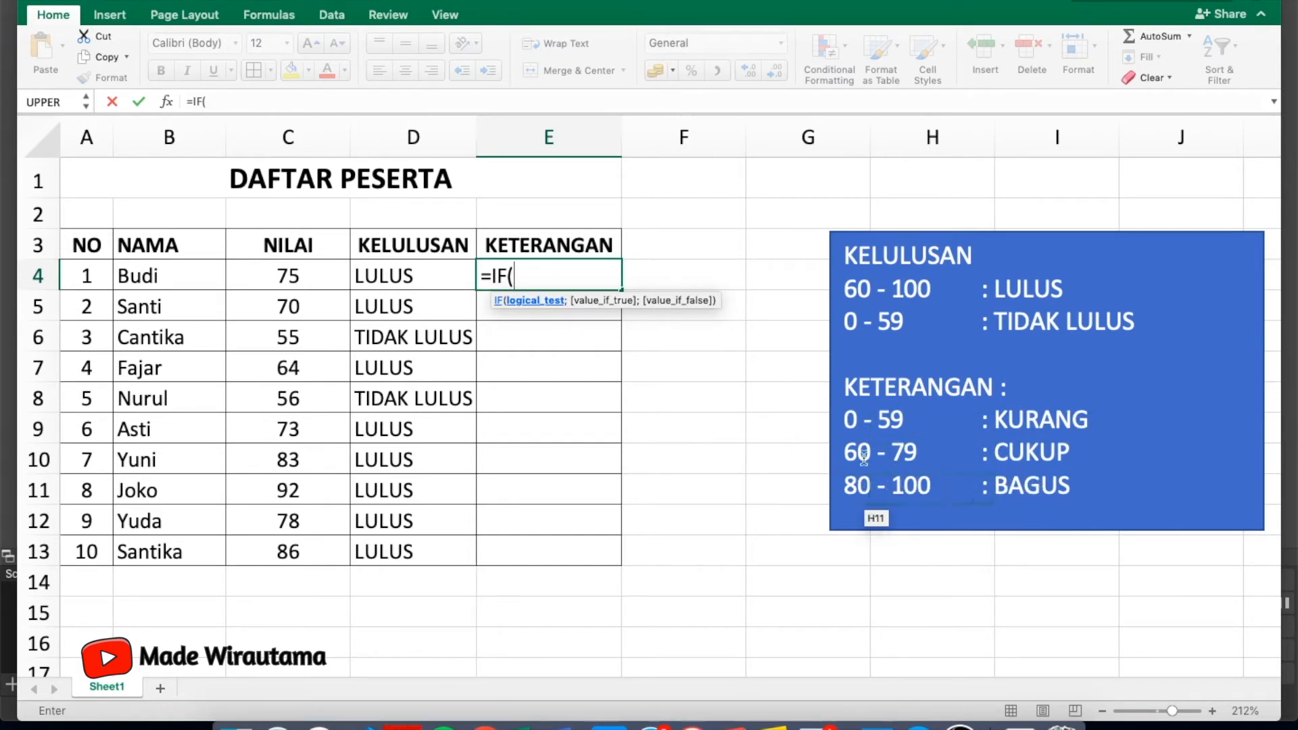
{"action": "left_click", "coordinate": [280, 273]}
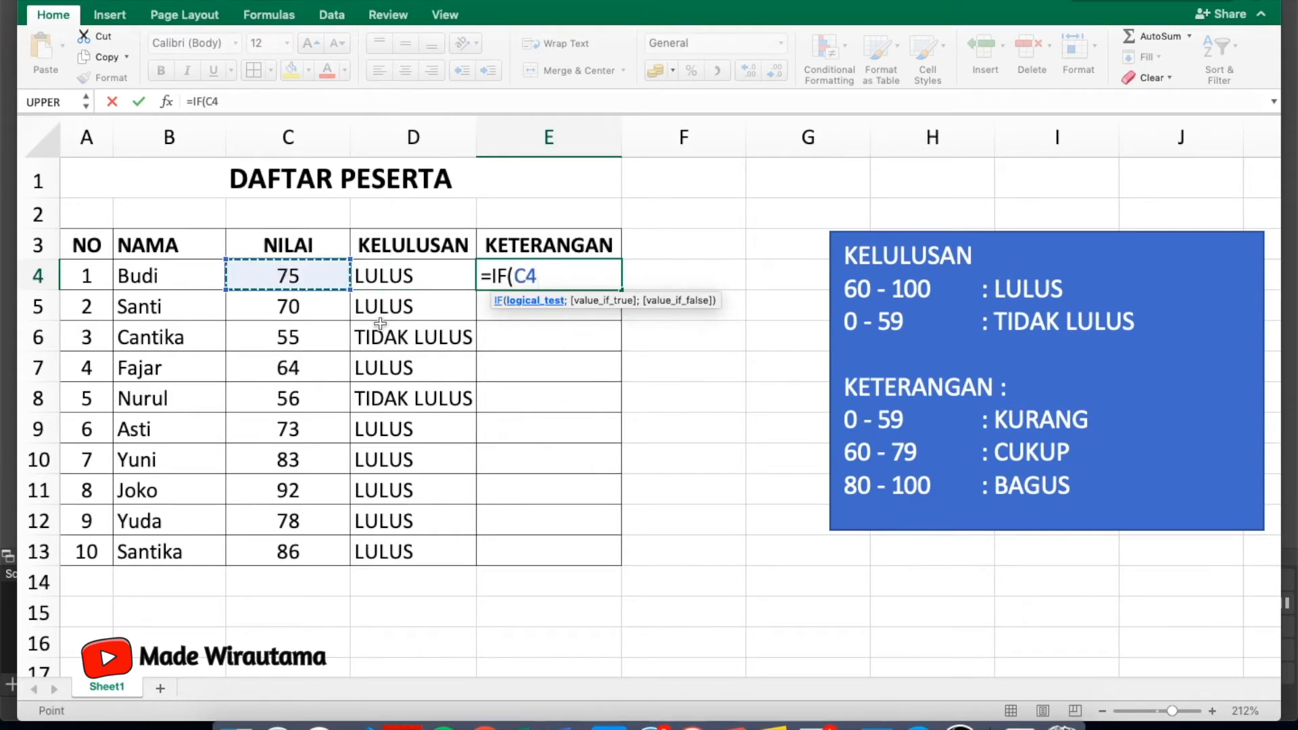
{"action": "type", "text": ">=80"}
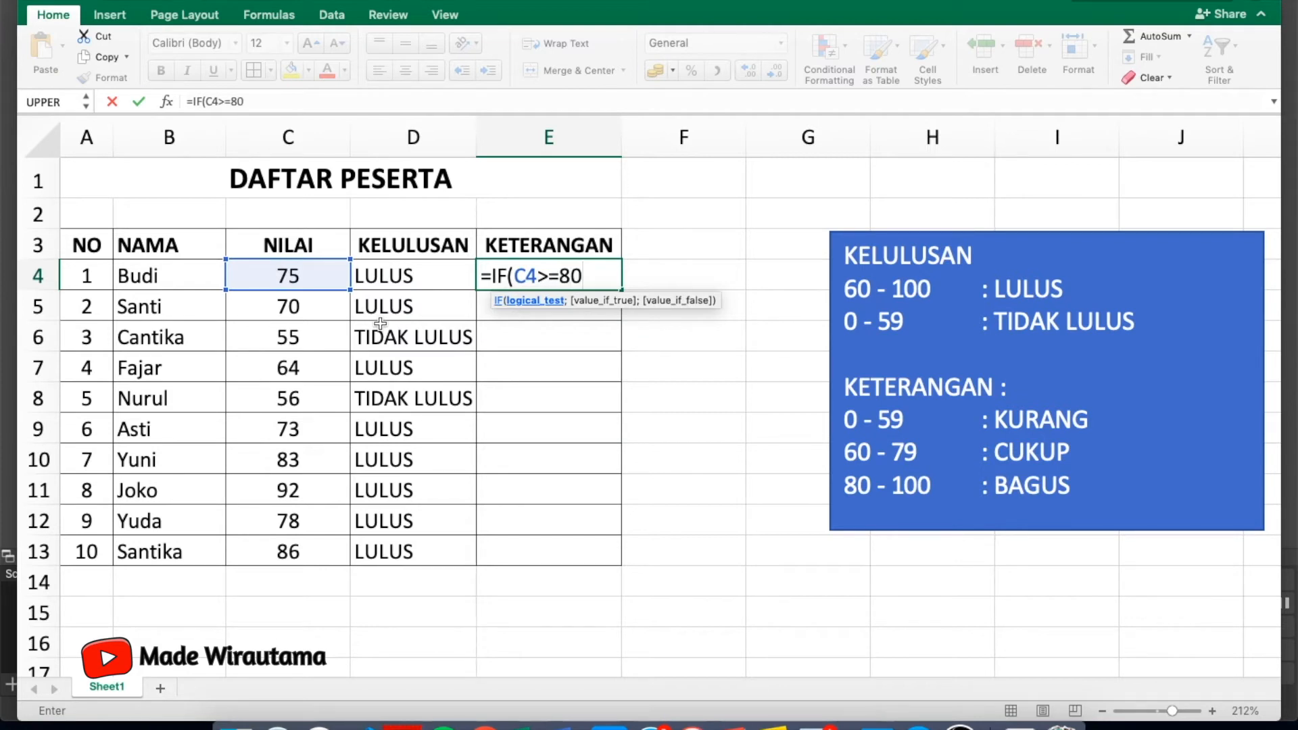
{"action": "type", "text": ";"}
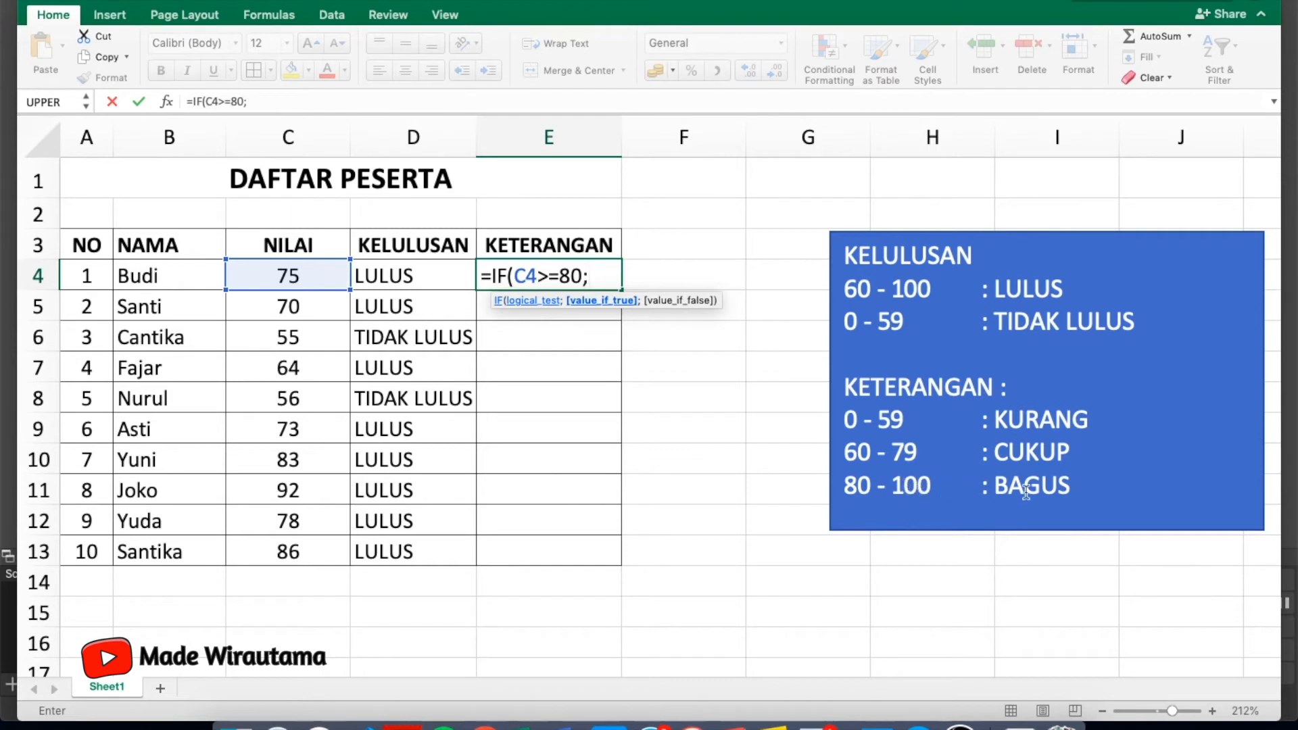
{"action": "type", "text": "\"BAGUS"}
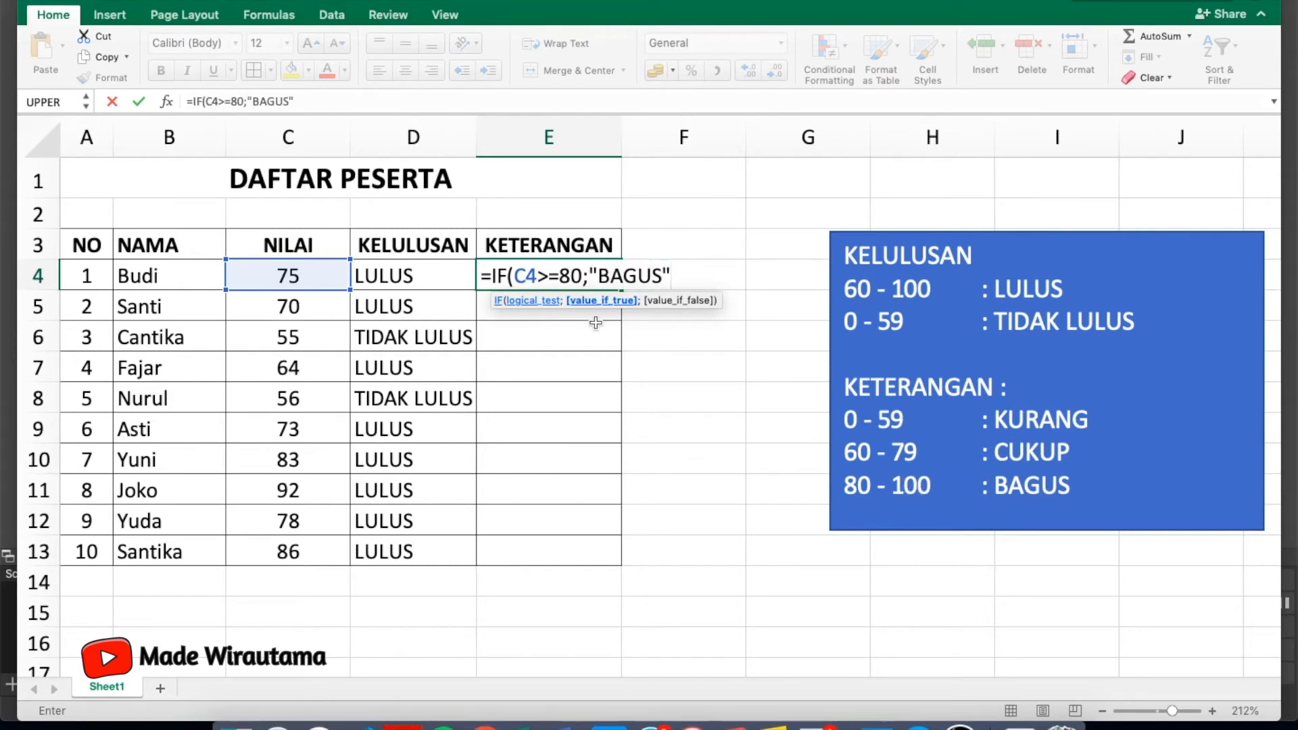
{"action": "type", "text": "\";"}
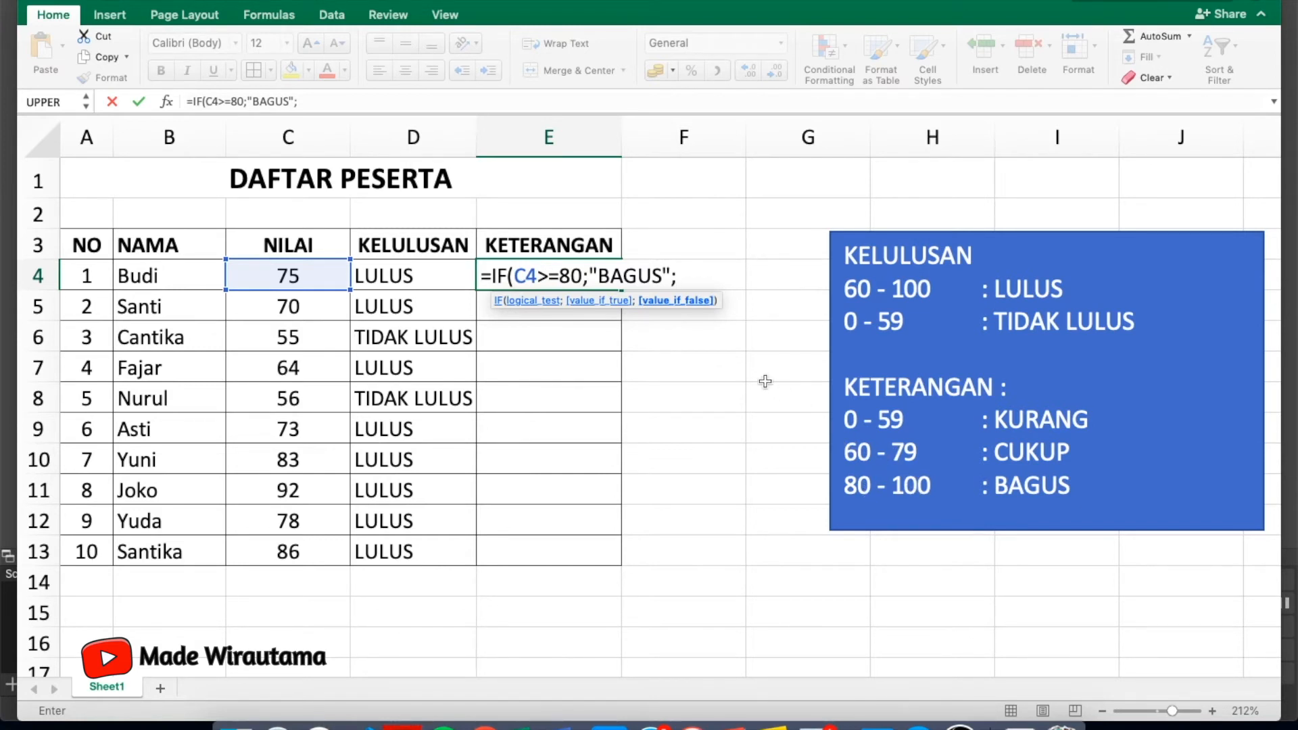
{"action": "type", "text": "IF"}
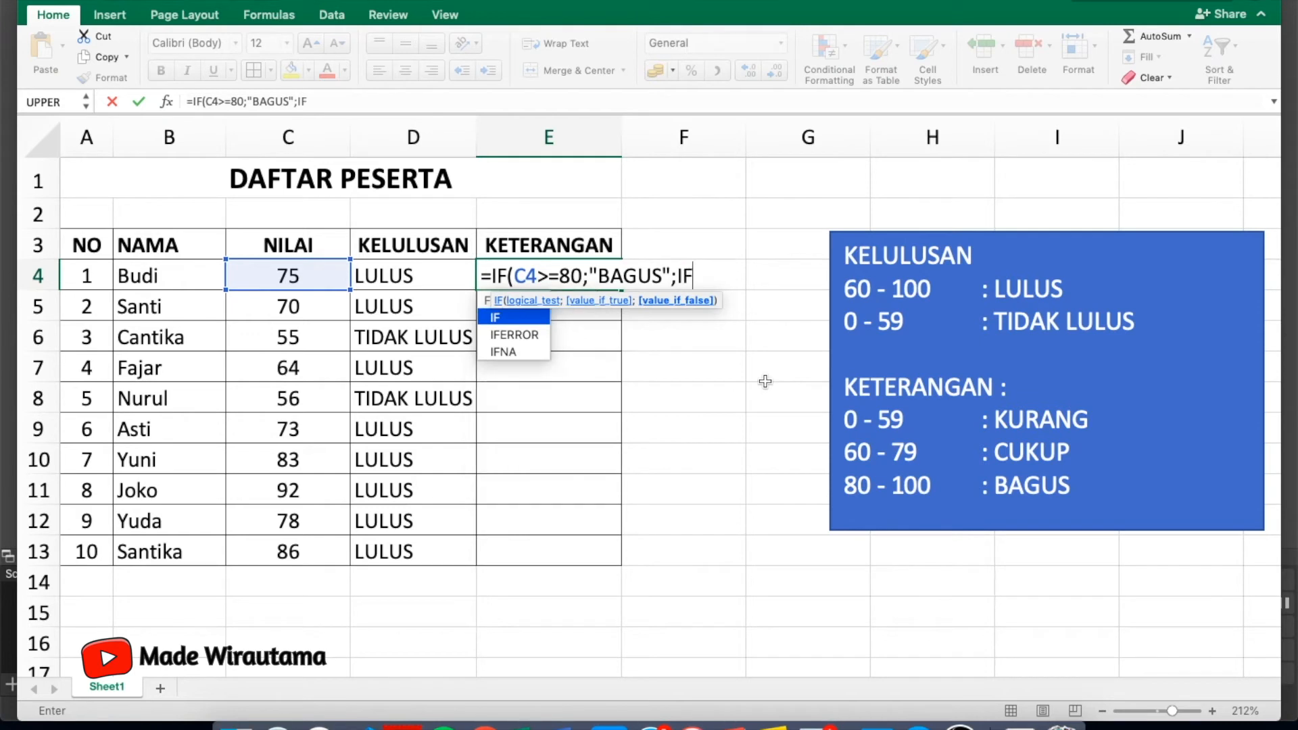
{"action": "type", "text": "("}
{"action": "key", "text": "BackSpace"}
{"action": "key", "text": "BackSpace"}
{"action": "key", "text": "BackSpace"}
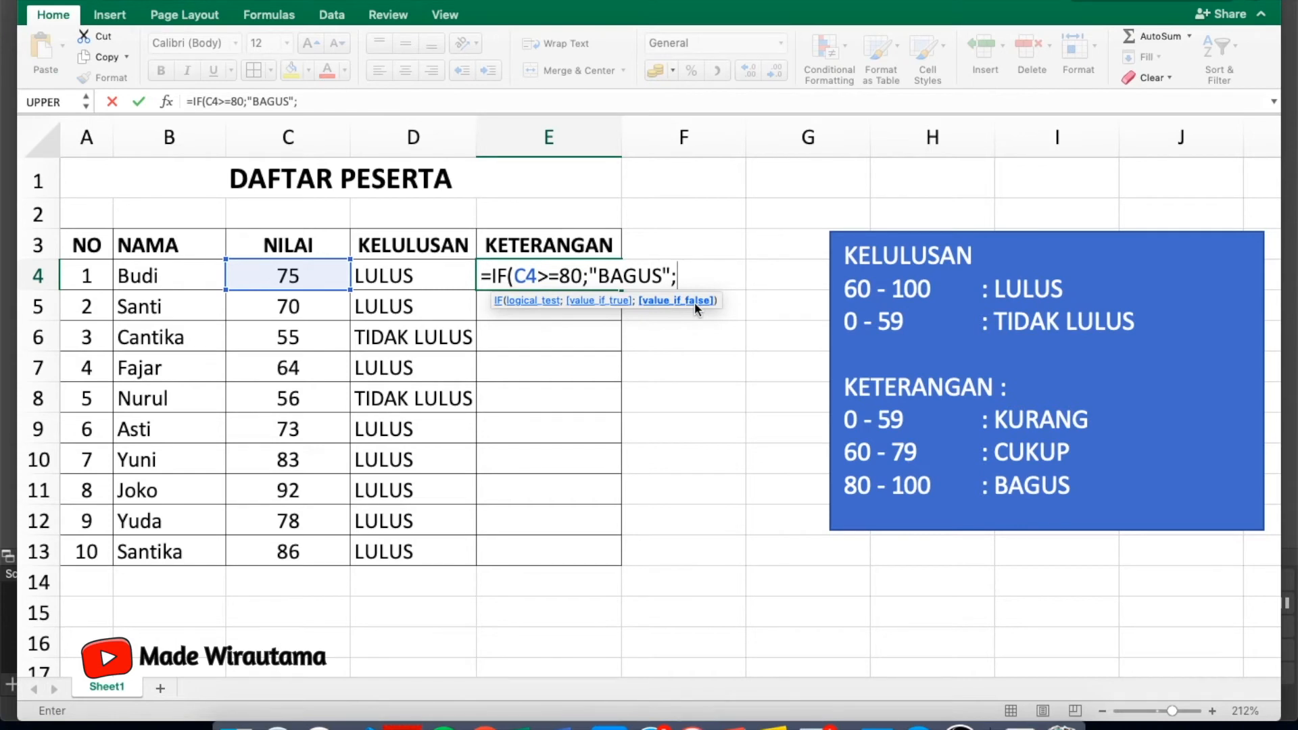
Nest a second IF as the false value in E4, testing C4>=60 with "CUKUP" if true and KURANG if false, and close both functions
{"action": "type", "text": "IF("}
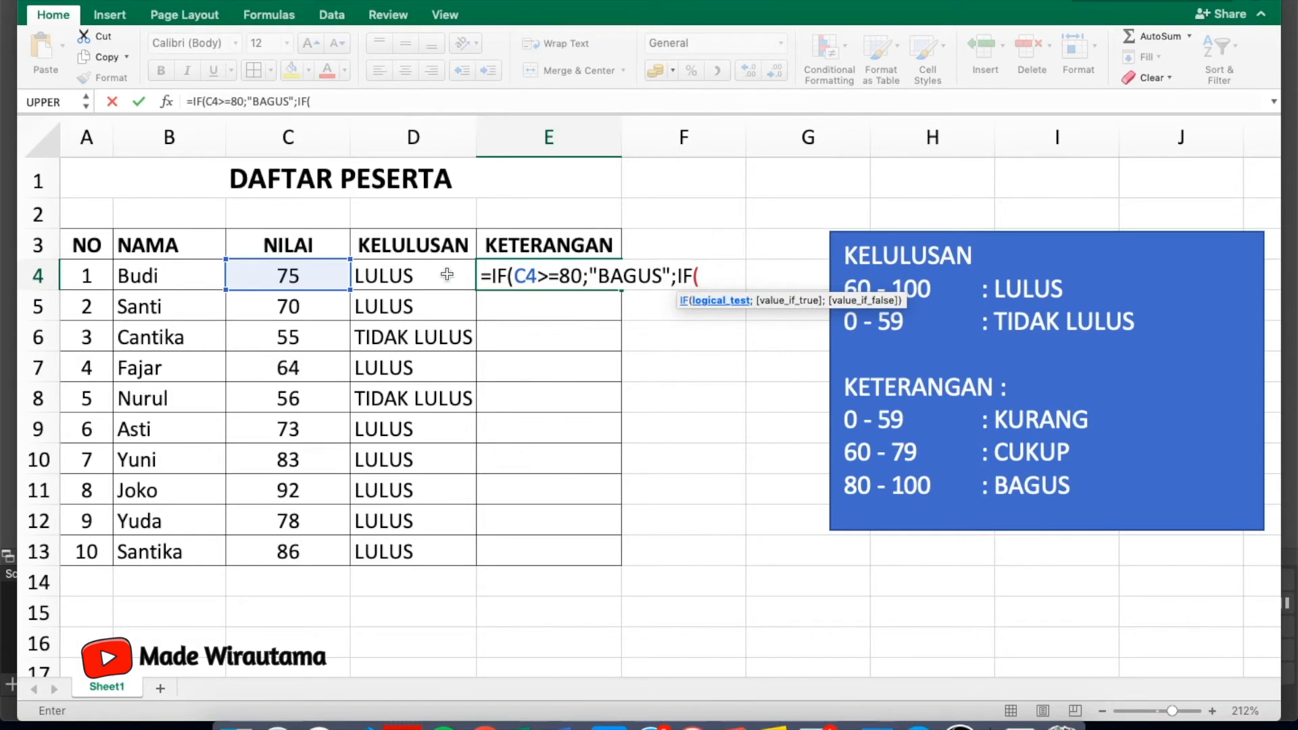
{"action": "left_click", "coordinate": [299, 273]}
{"action": "type", "text": ">"}
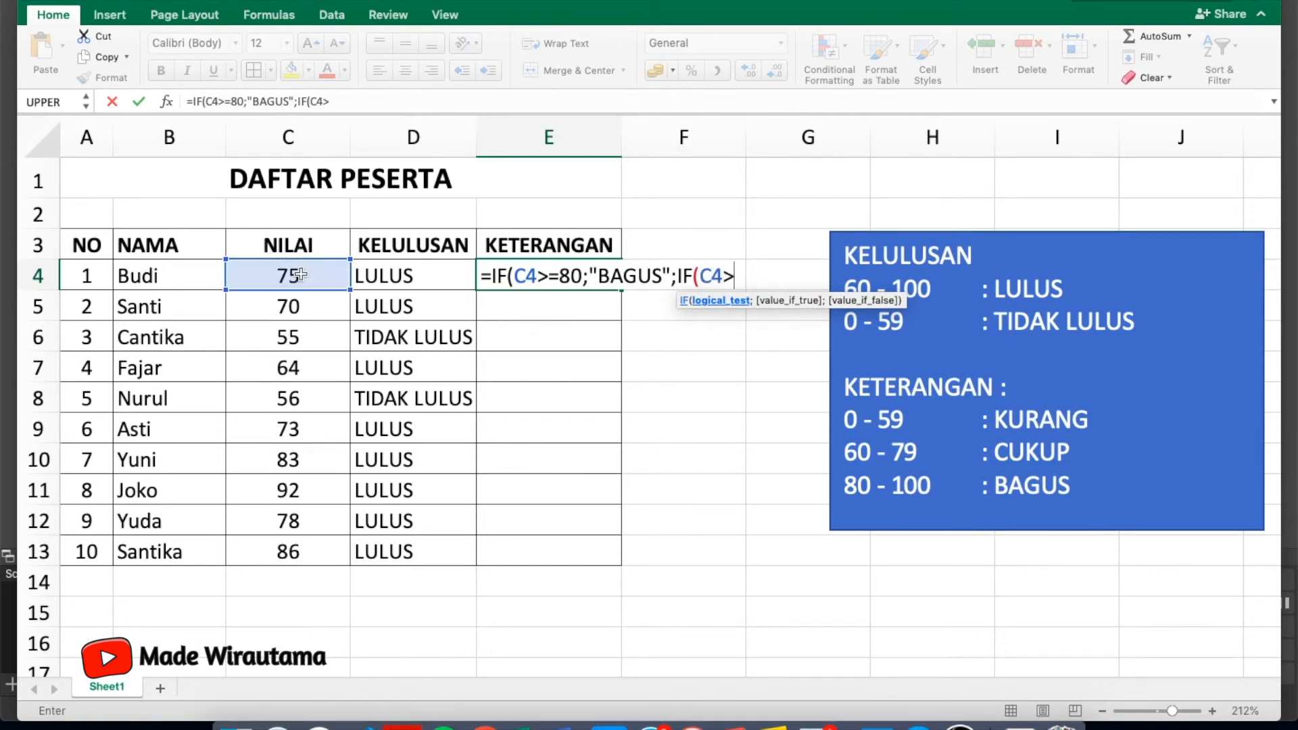
{"action": "type", "text": "=60;\""}
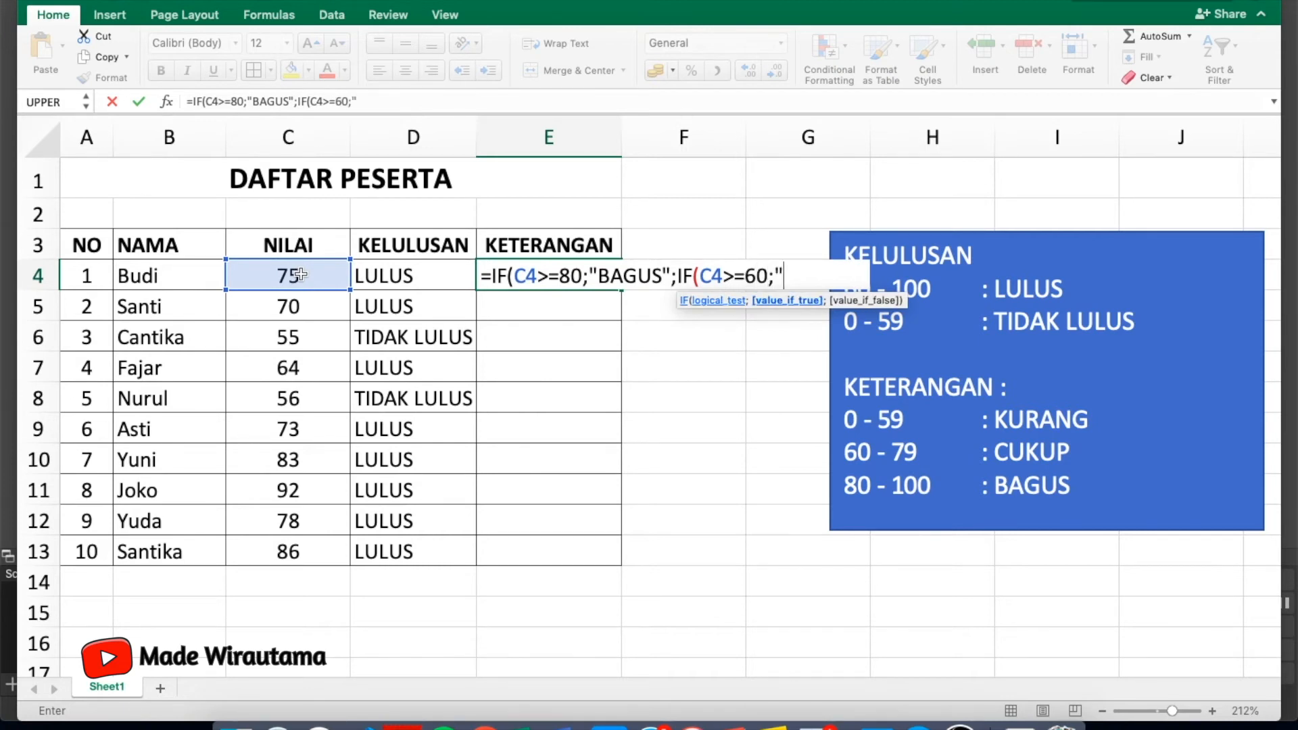
{"action": "type", "text": "CUKUP"}
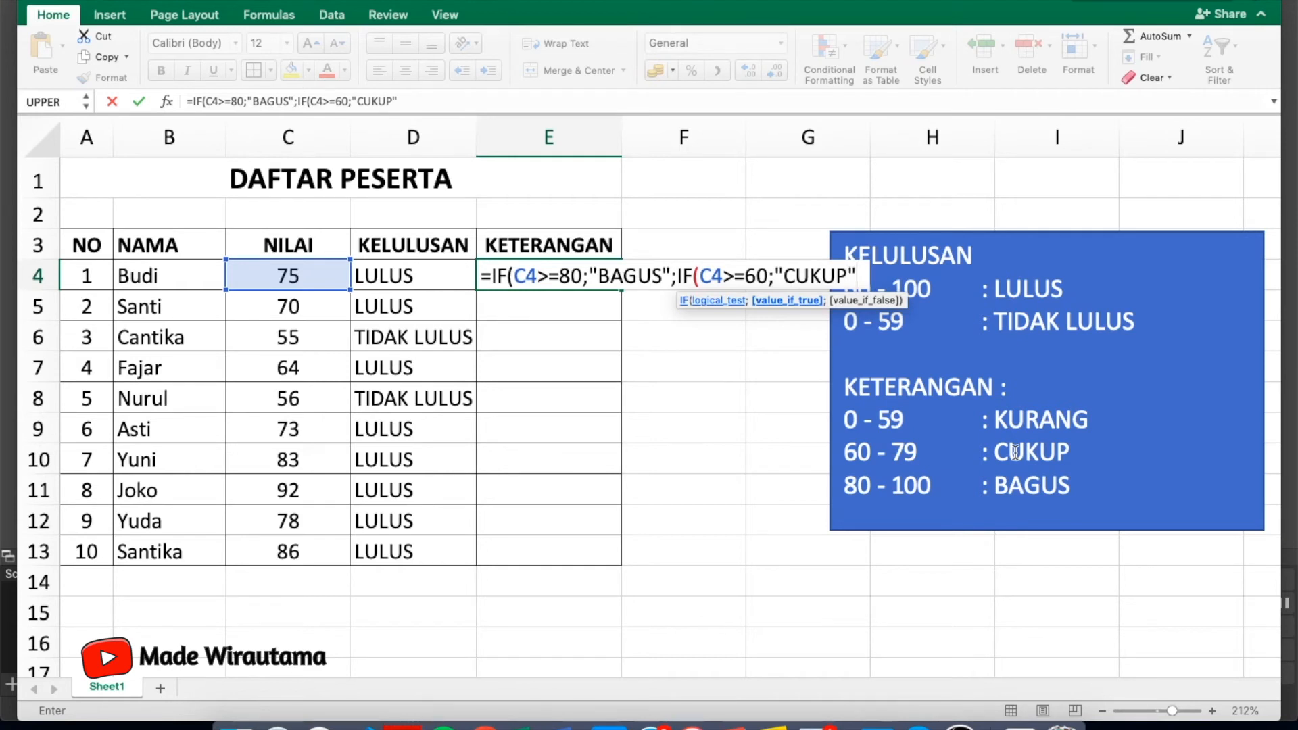
{"action": "type", "text": "\";"}
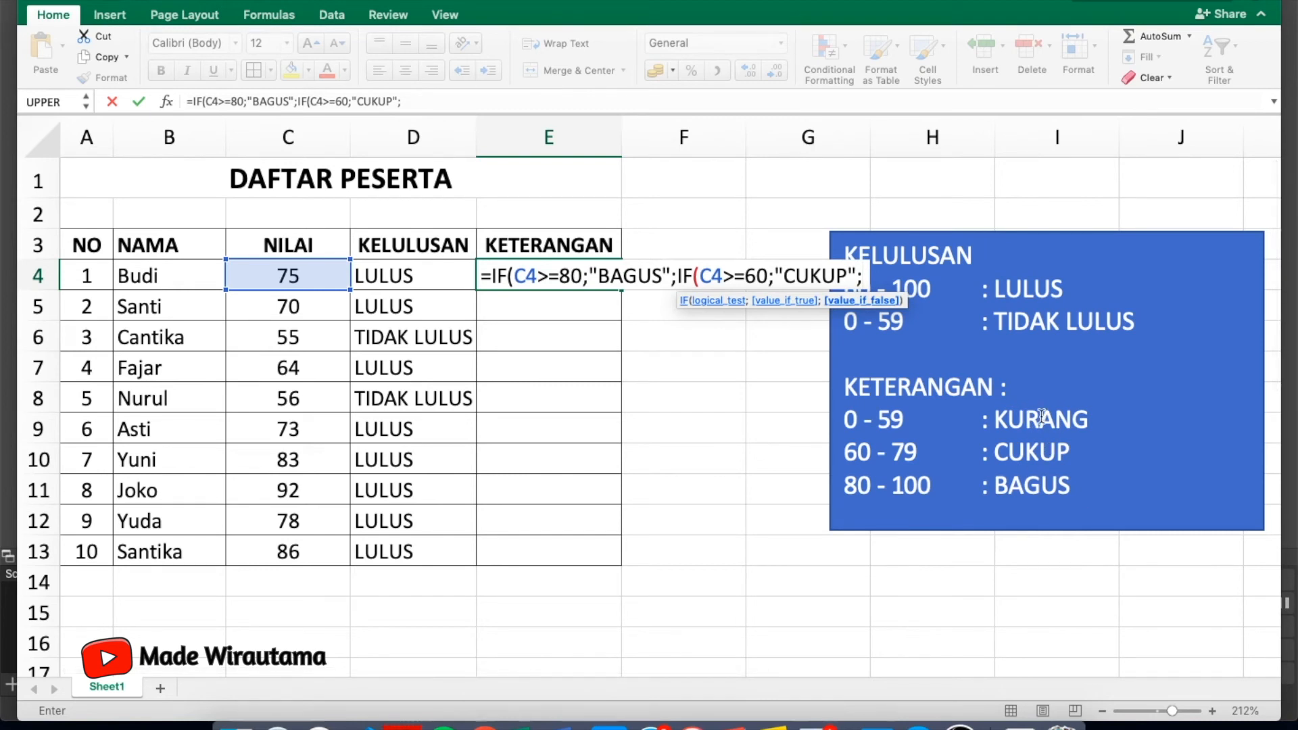
{"action": "type", "text": "\"KURANG"}
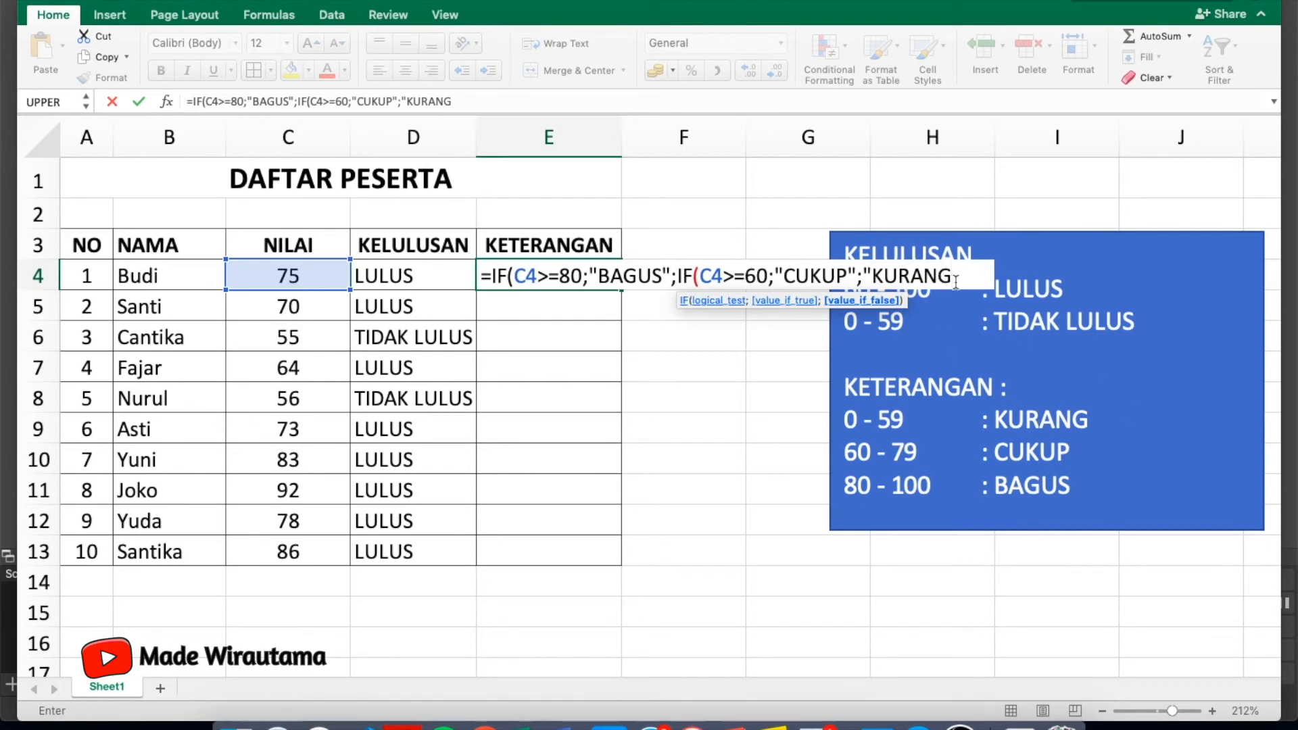
{"action": "type", "text": "("}
{"action": "type", "text": "))"}
Examine the nested IF inside the E4 formula, including its logical test, true value and false value
{"action": "left_click", "coordinate": [675, 280]}
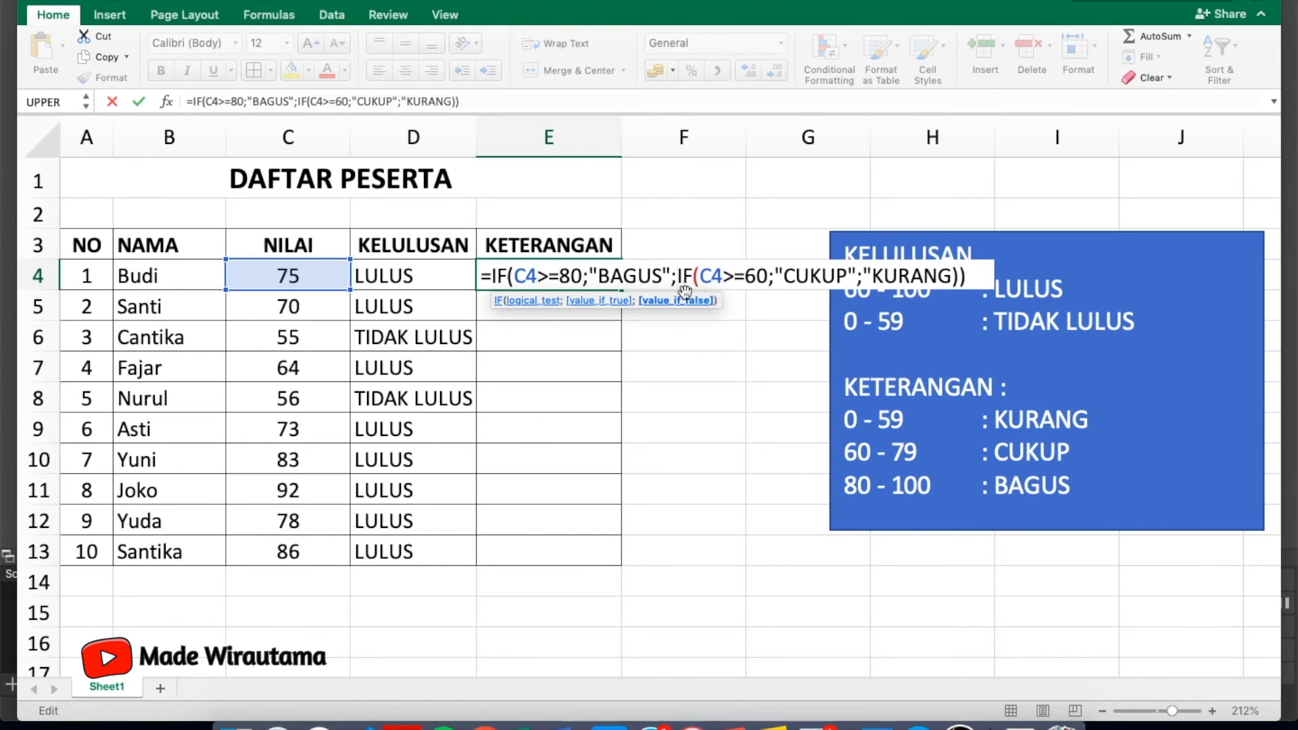
{"action": "left_click", "coordinate": [710, 277]}
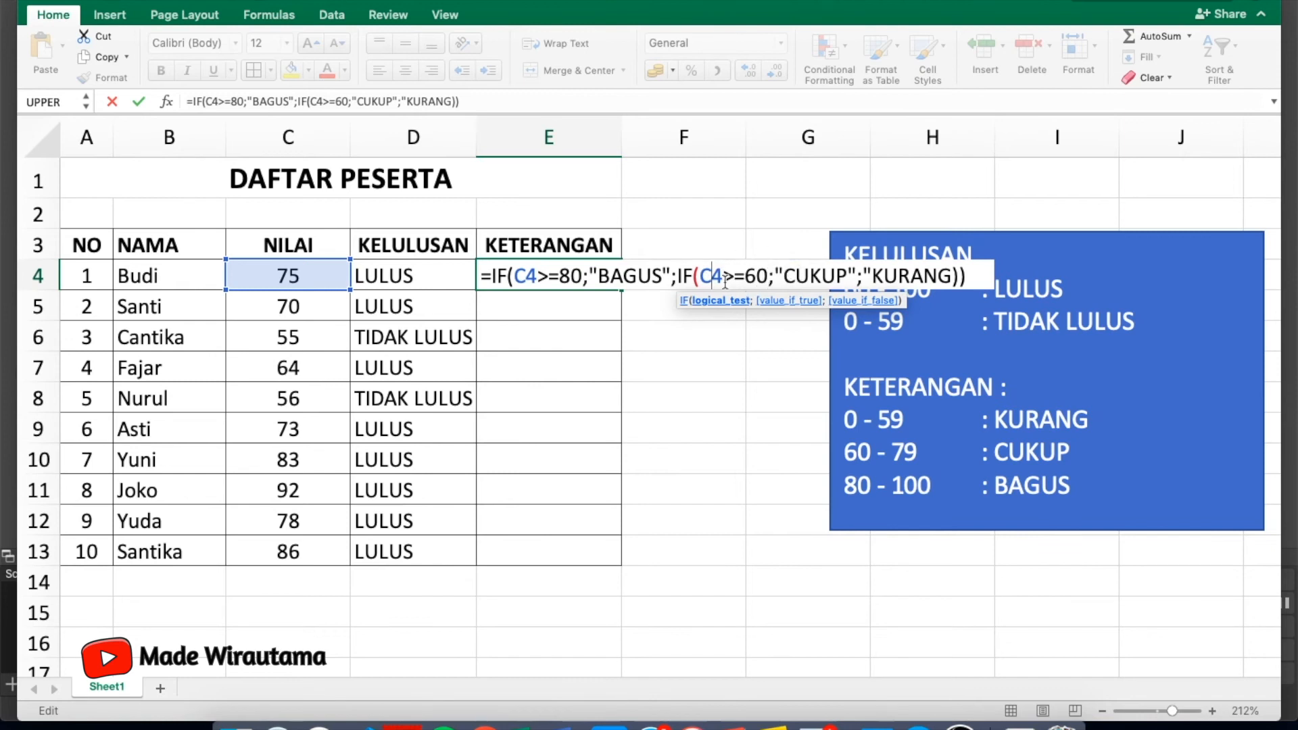
{"action": "left_click", "coordinate": [675, 277]}
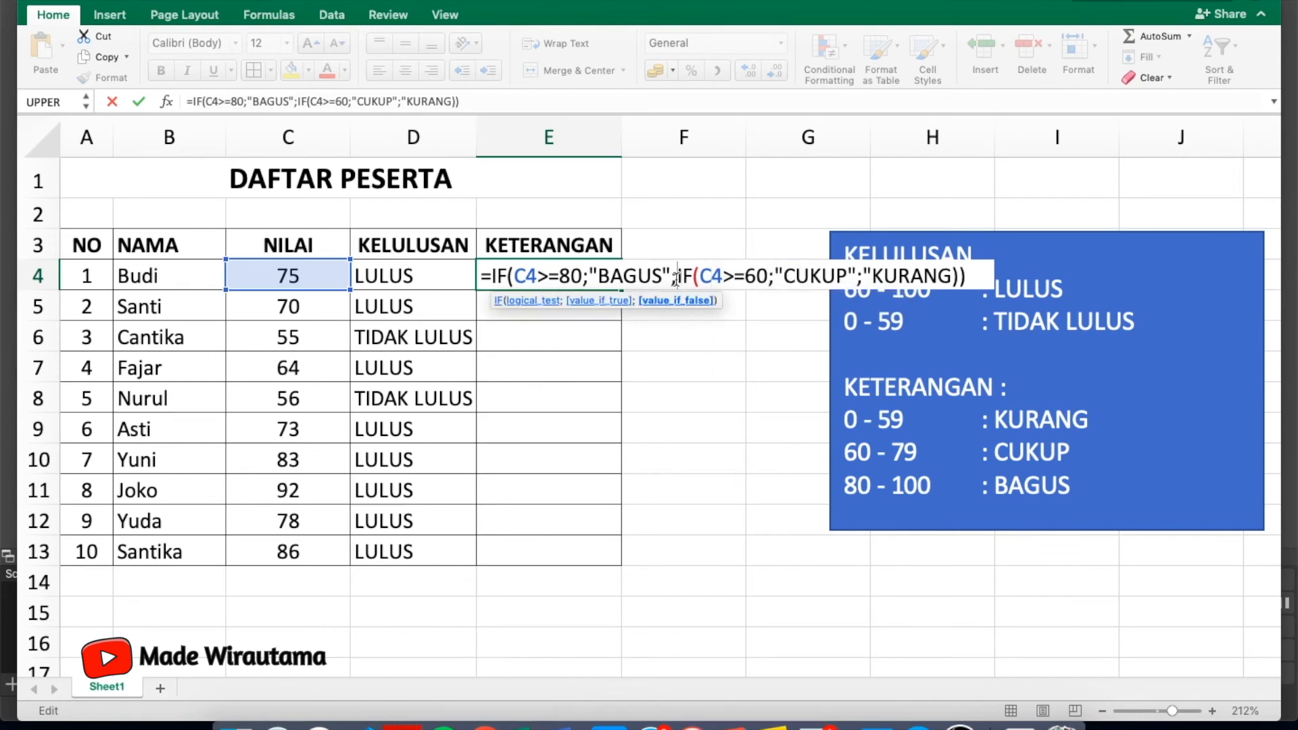
{"action": "left_click_drag", "start_coordinate": [676, 279], "coordinate": [967, 277]}
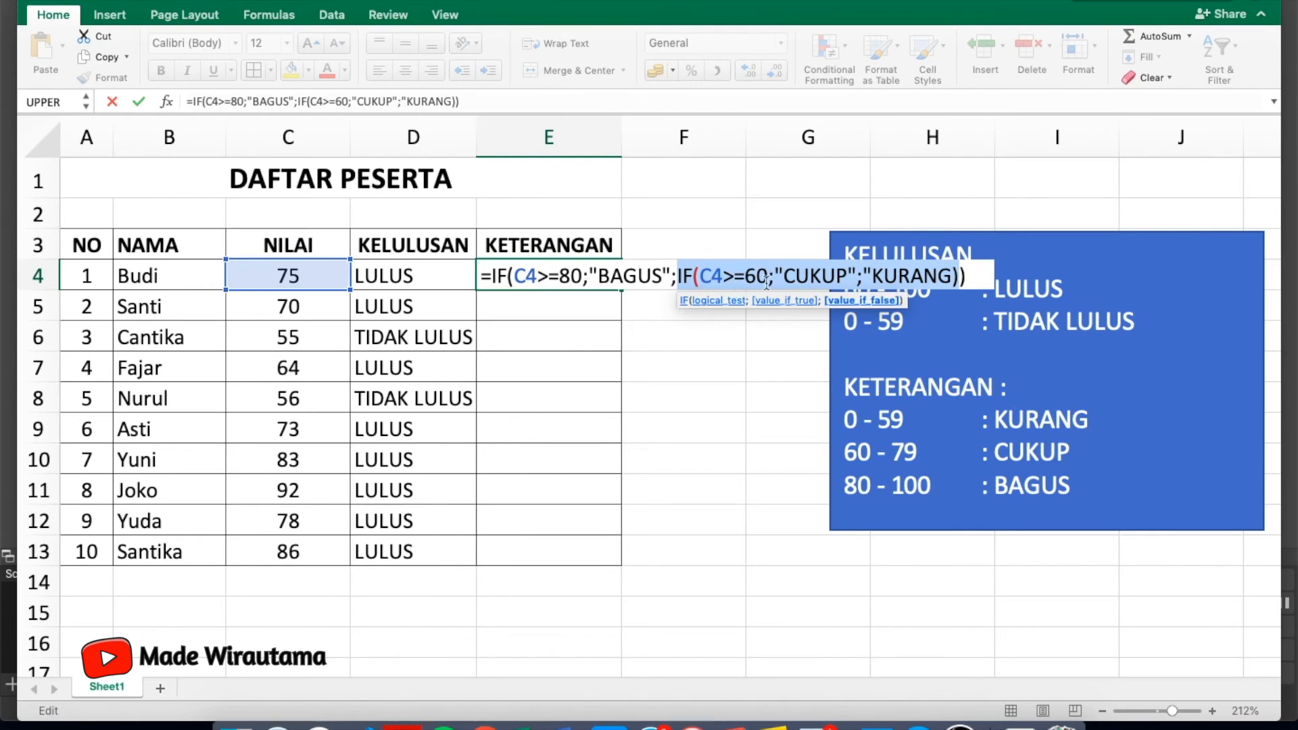
{"action": "left_click", "coordinate": [725, 276]}
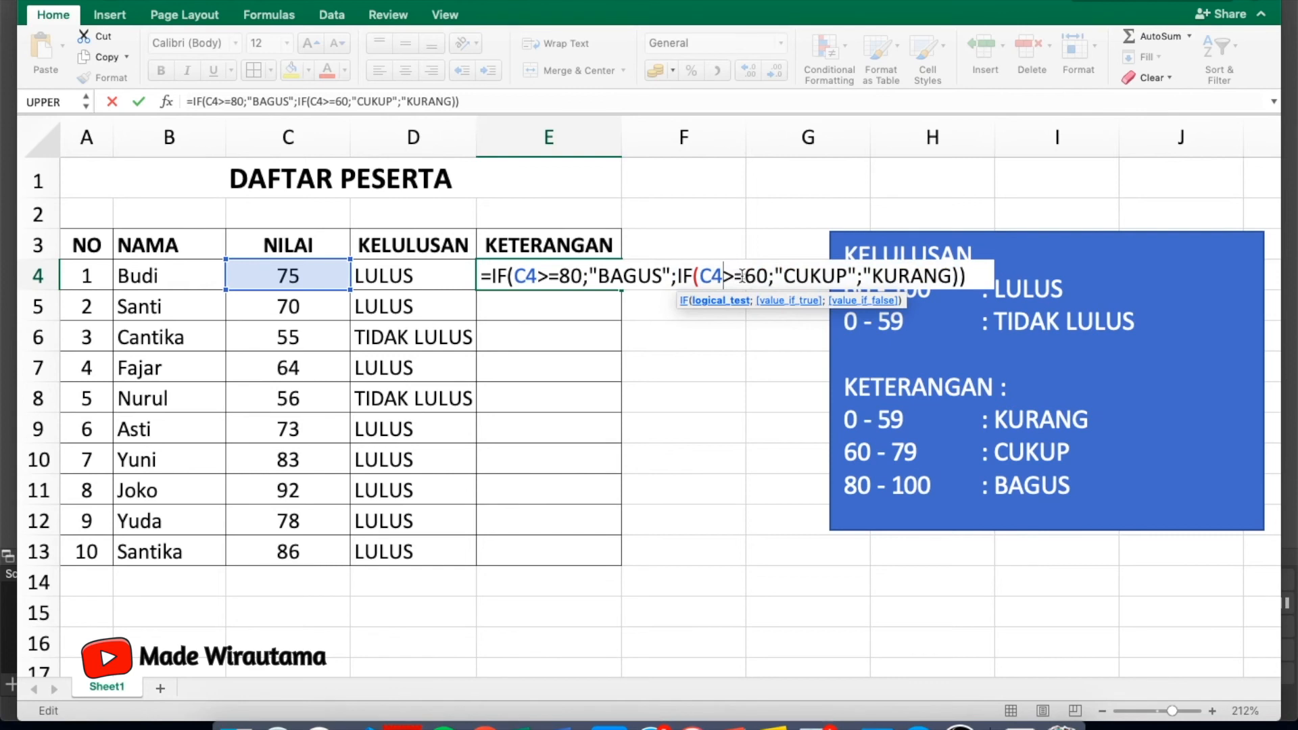
{"action": "left_click", "coordinate": [853, 274]}
{"action": "left_click", "coordinate": [862, 275]}
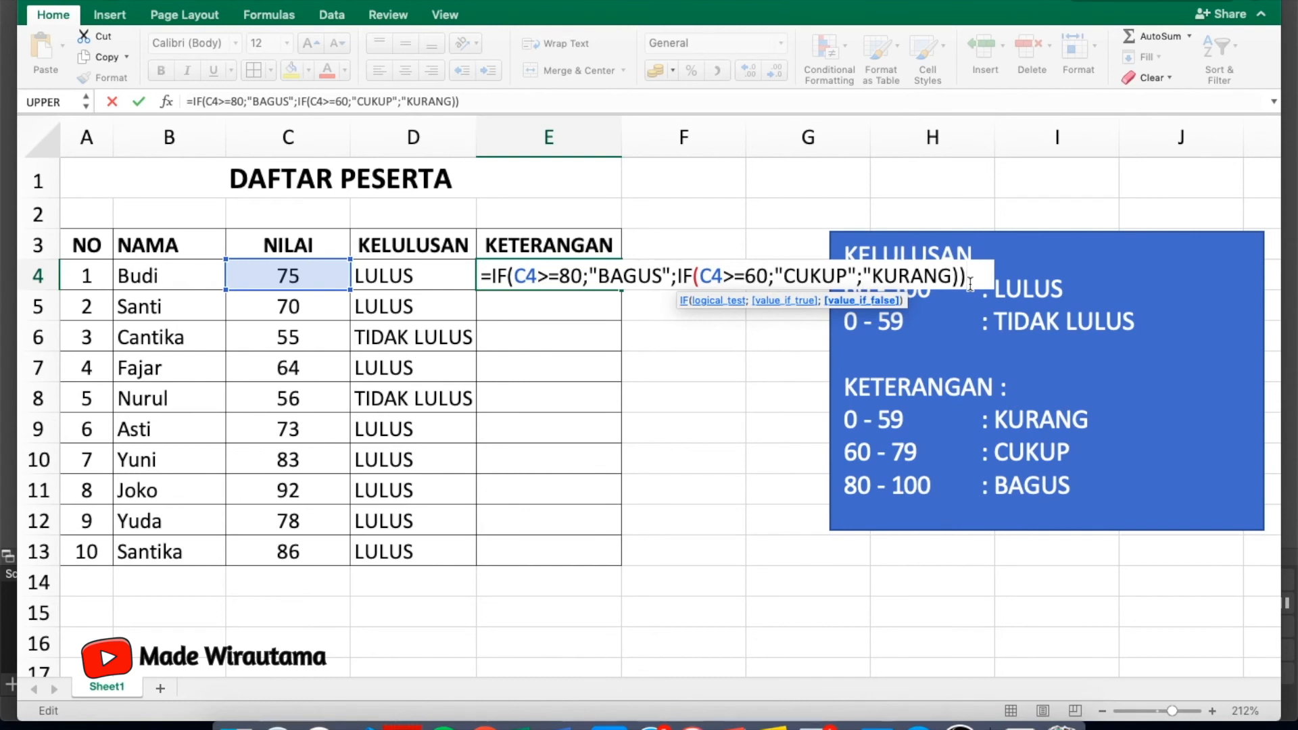
Commit the E4 formula, accept the suggested correction adding the closing quotation mark after KURANG, and inspect the corrected formula
{"action": "key", "text": "Return"}
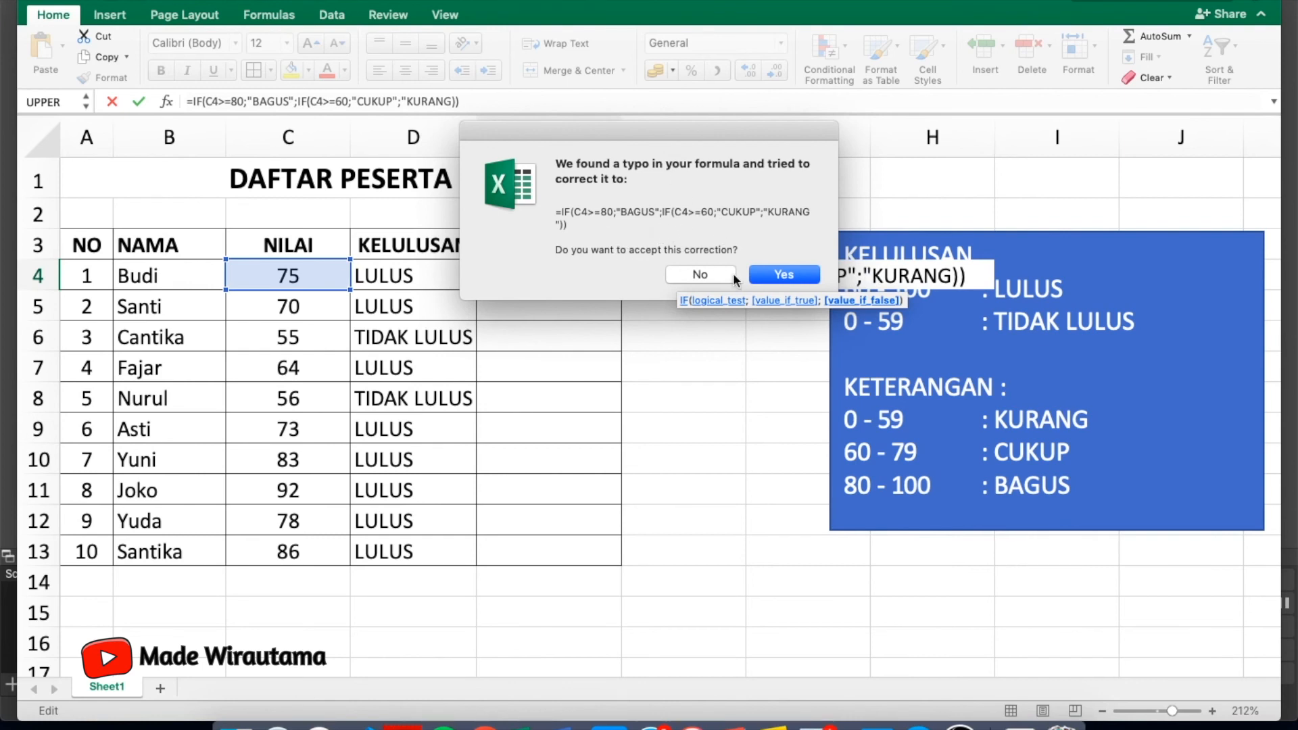
{"action": "left_click", "coordinate": [782, 274]}
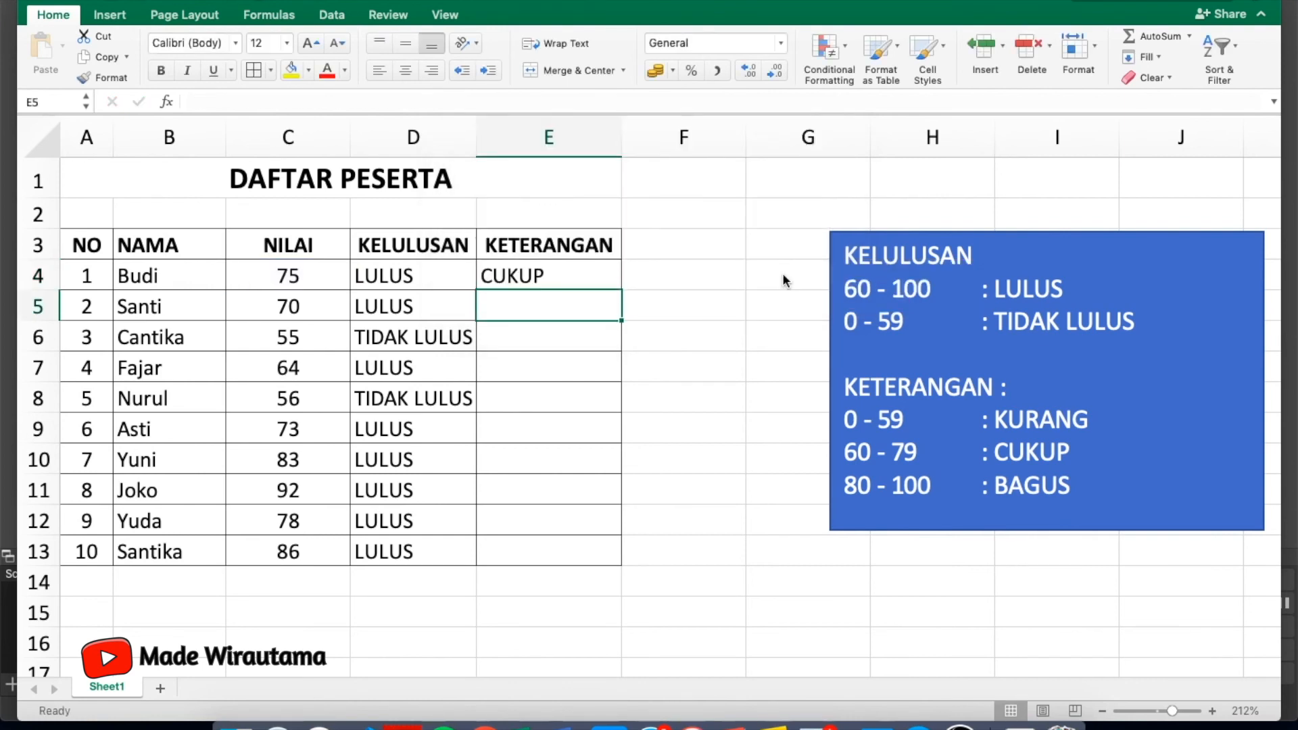
{"action": "left_click", "coordinate": [517, 264]}
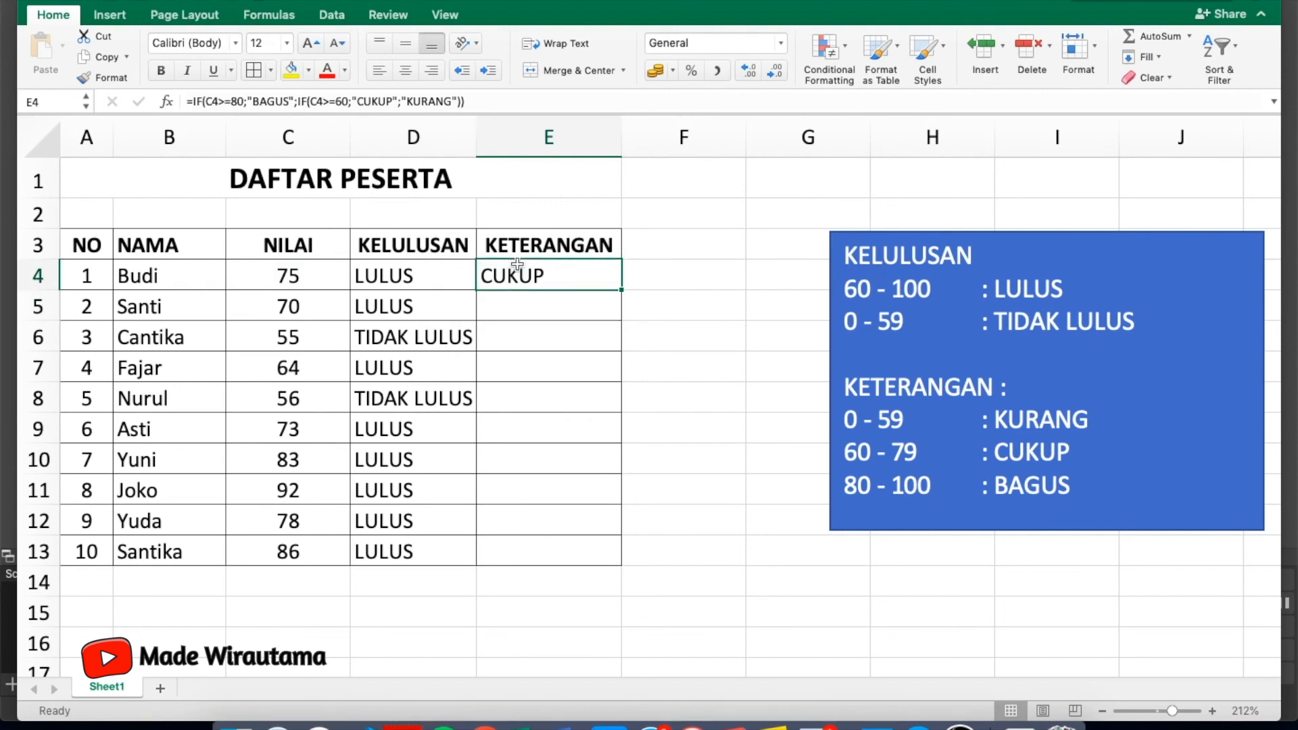
{"action": "double_click", "coordinate": [568, 275]}
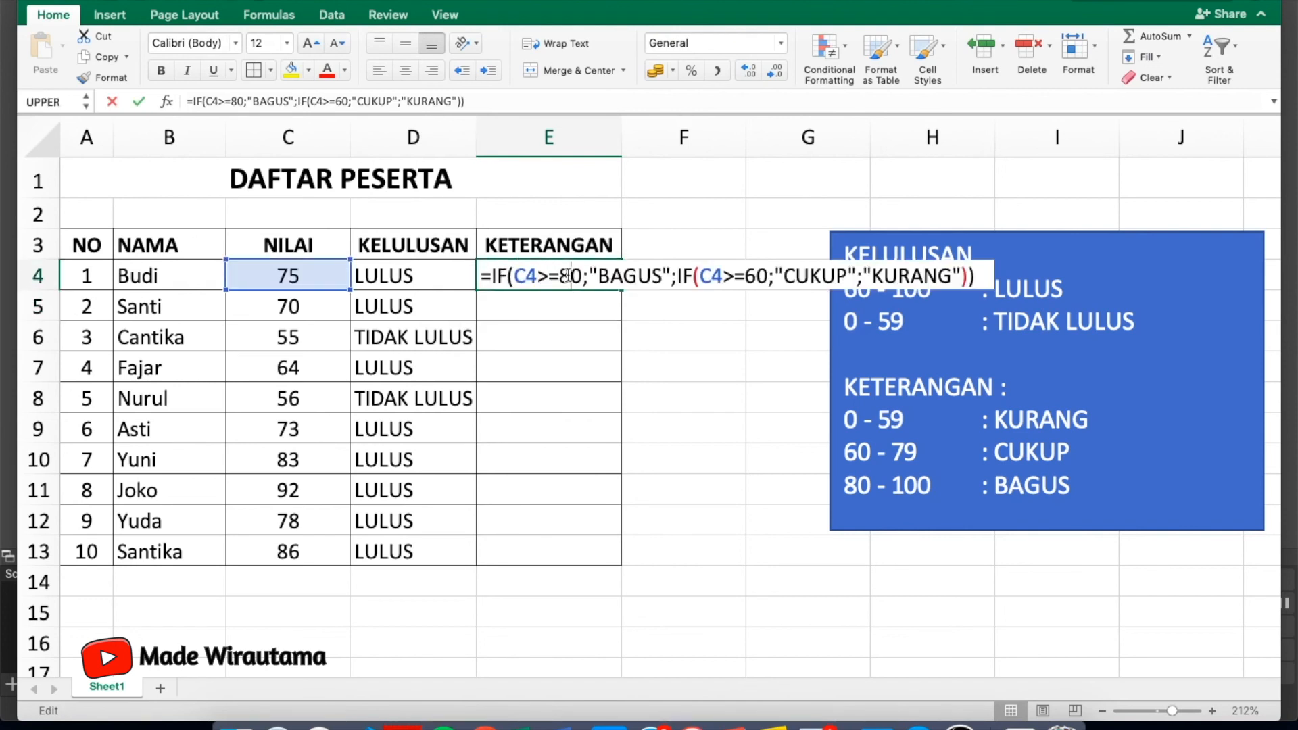
{"action": "left_click", "coordinate": [960, 270]}
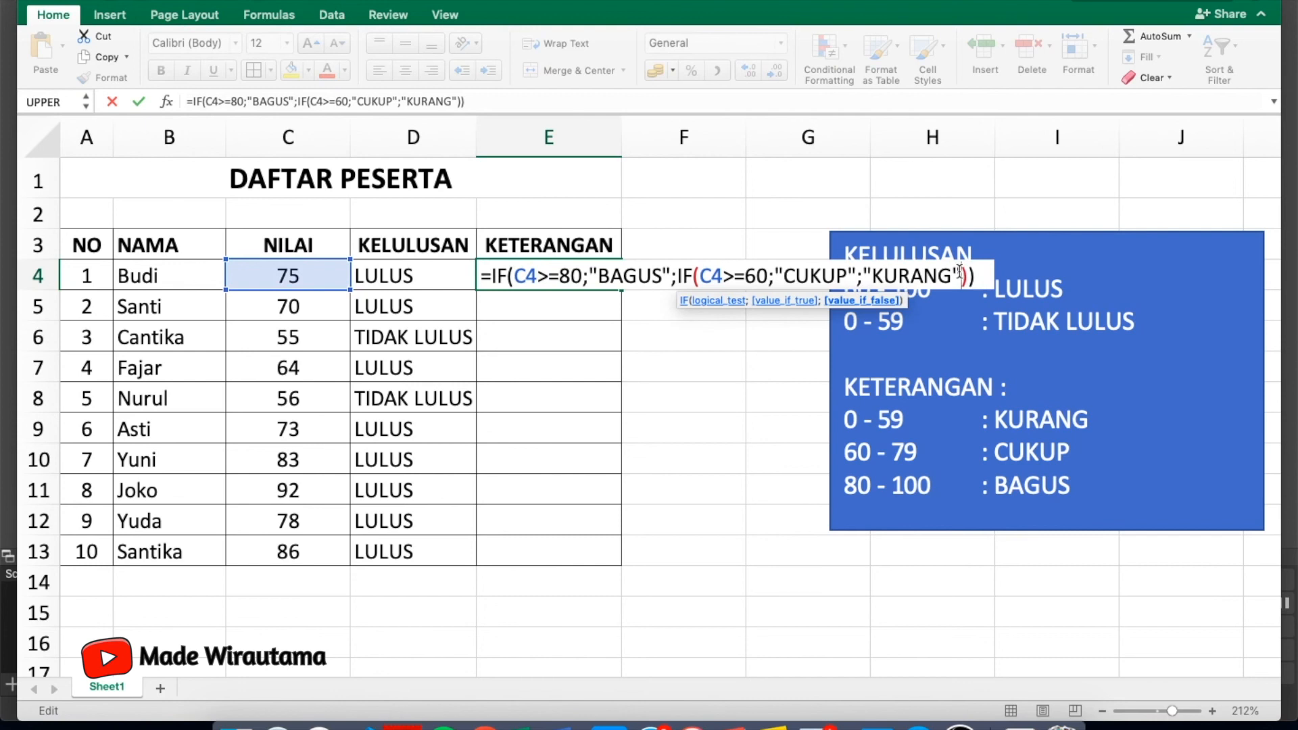
{"action": "key", "text": "Return"}
Compare the C4 score with the KETERANGAN criteria and fill the E4 formula down through E13
{"action": "left_click", "coordinate": [269, 278]}
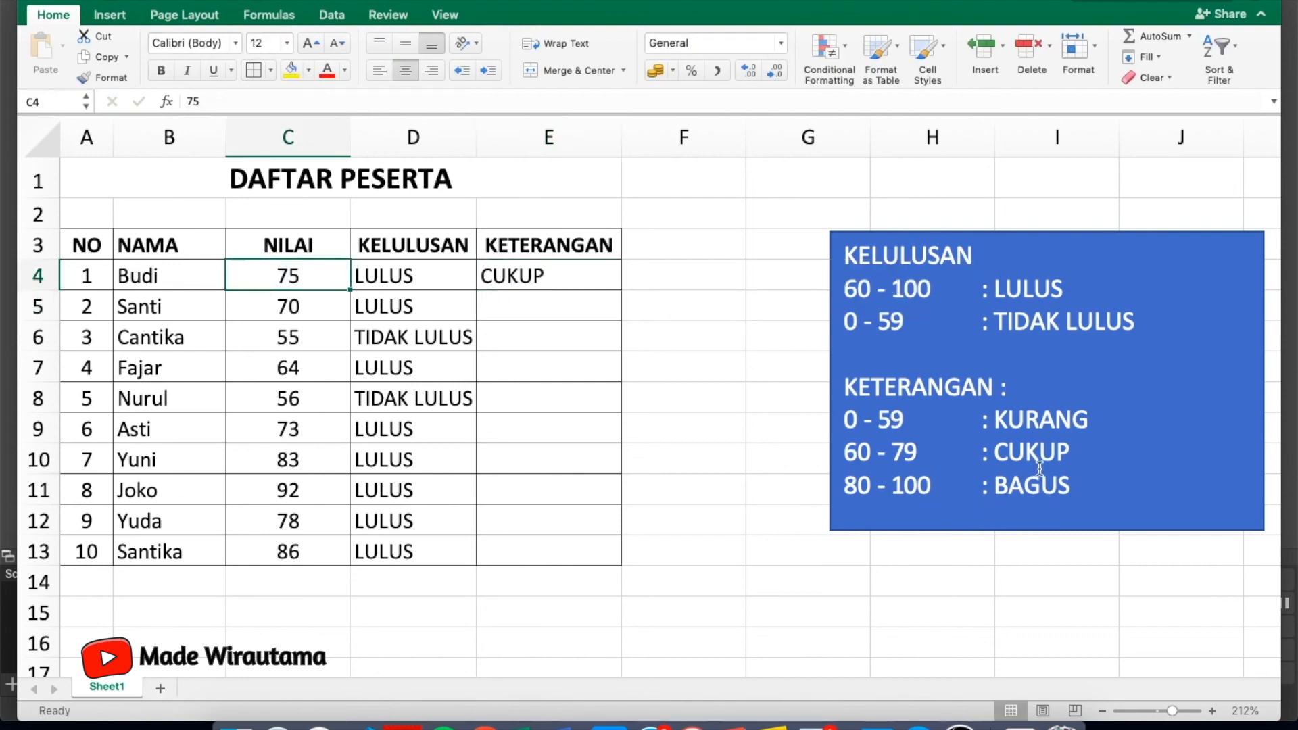
{"action": "left_click", "coordinate": [857, 453]}
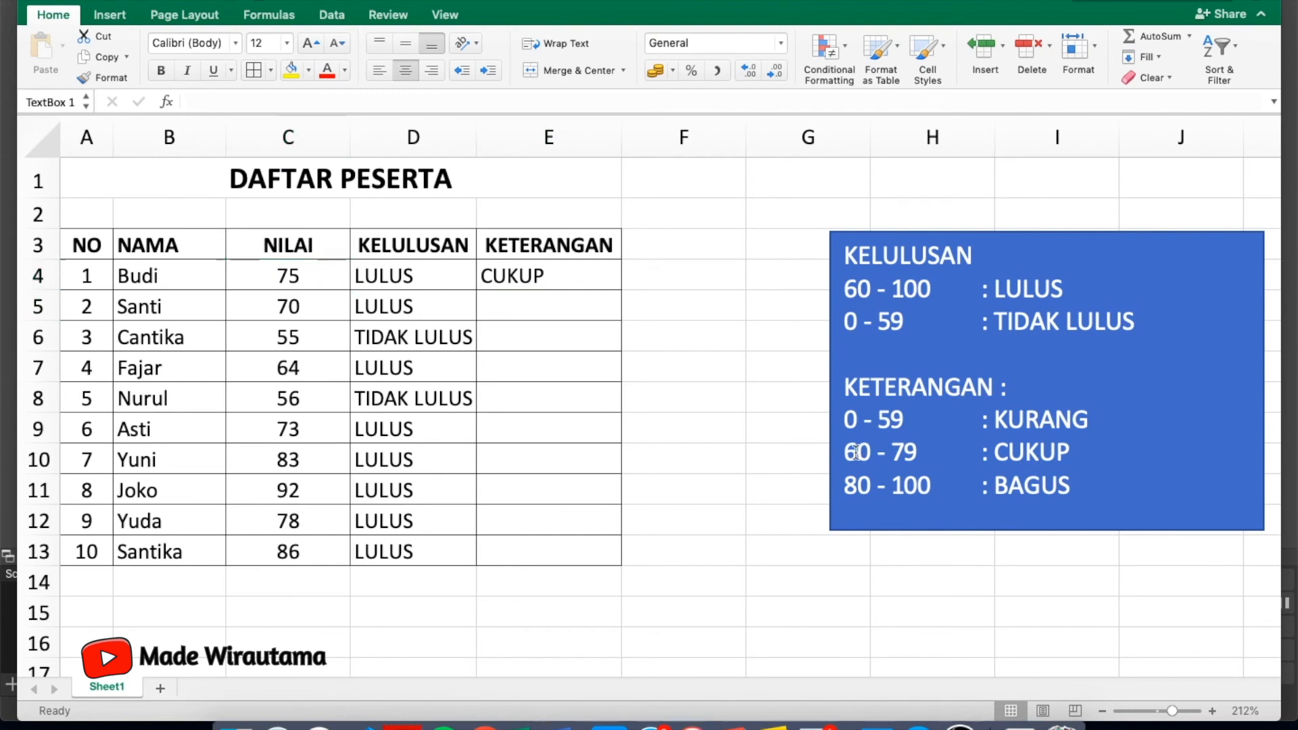
{"action": "left_click", "coordinate": [534, 275]}
{"action": "left_click_drag", "start_coordinate": [621, 290], "coordinate": [610, 560]}
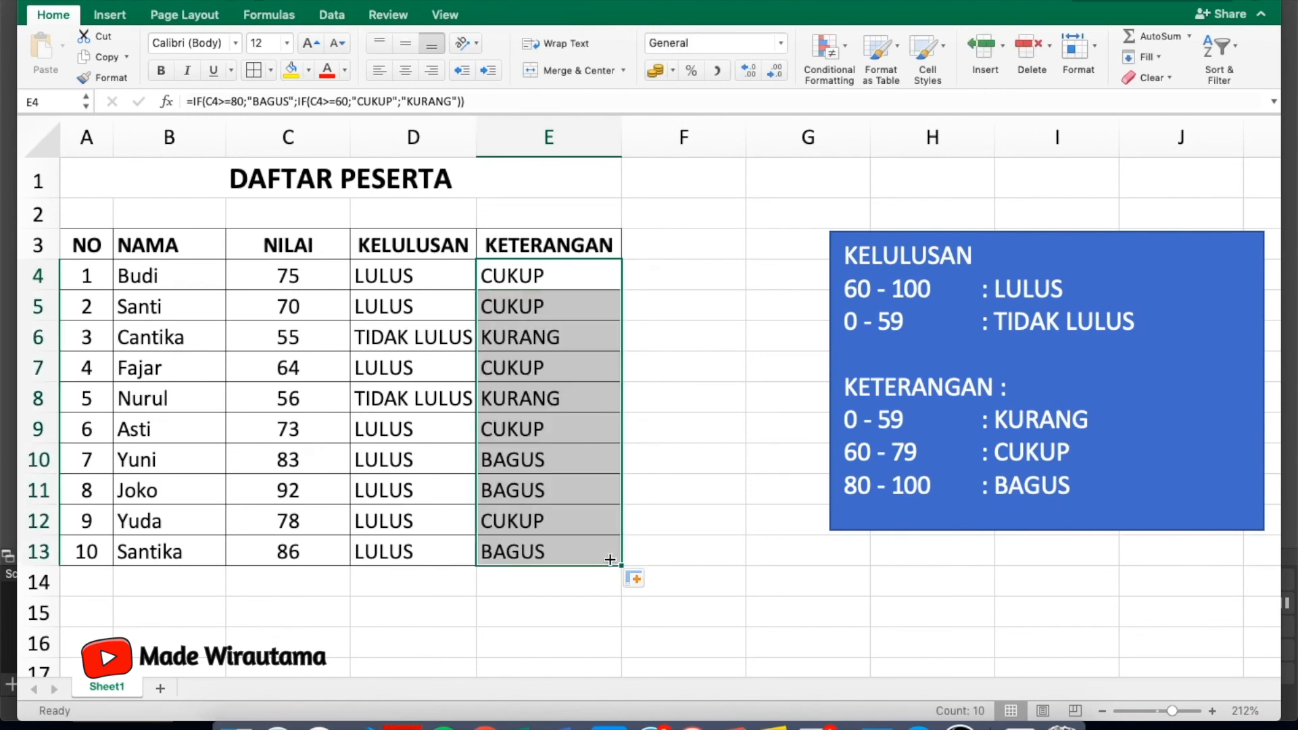
Check the KETERANGAN results in column E against the NILAI scores in column C
{"action": "left_click", "coordinate": [549, 479]}
{"action": "left_click", "coordinate": [289, 456]}
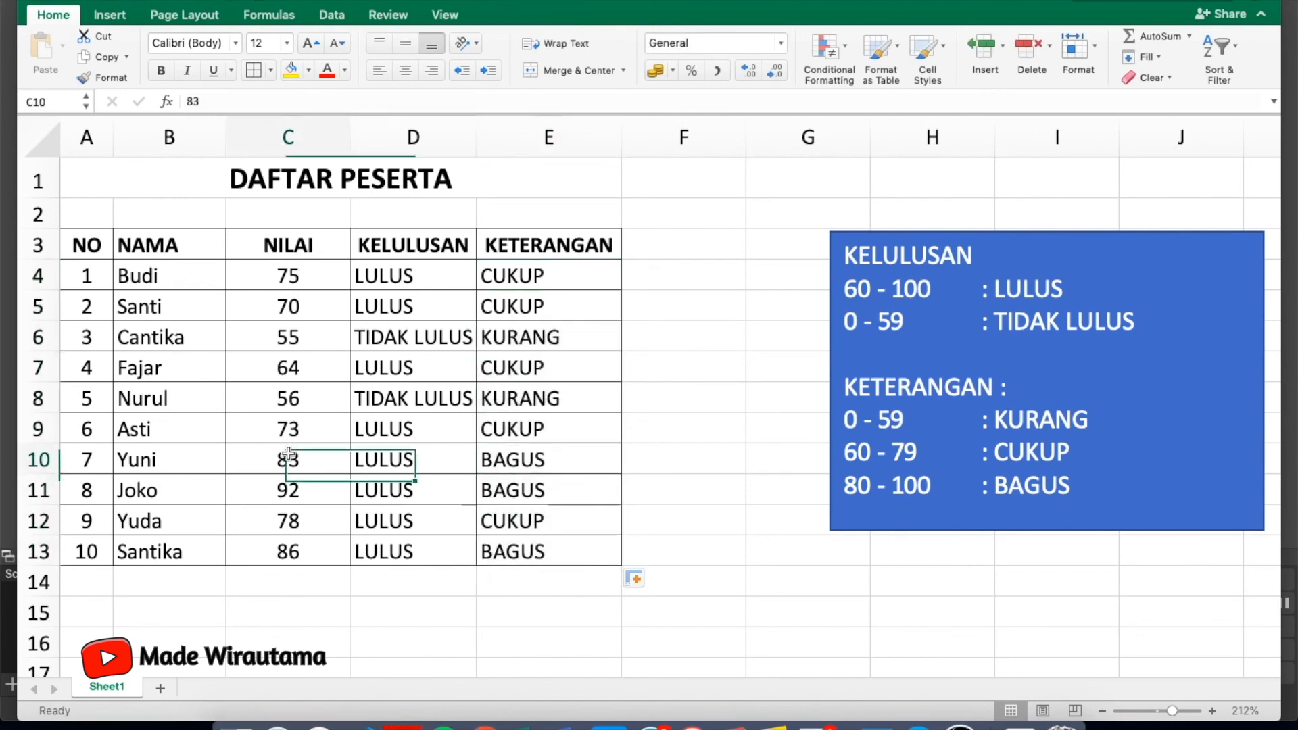
{"action": "left_click", "coordinate": [318, 484]}
{"action": "left_click", "coordinate": [325, 521]}
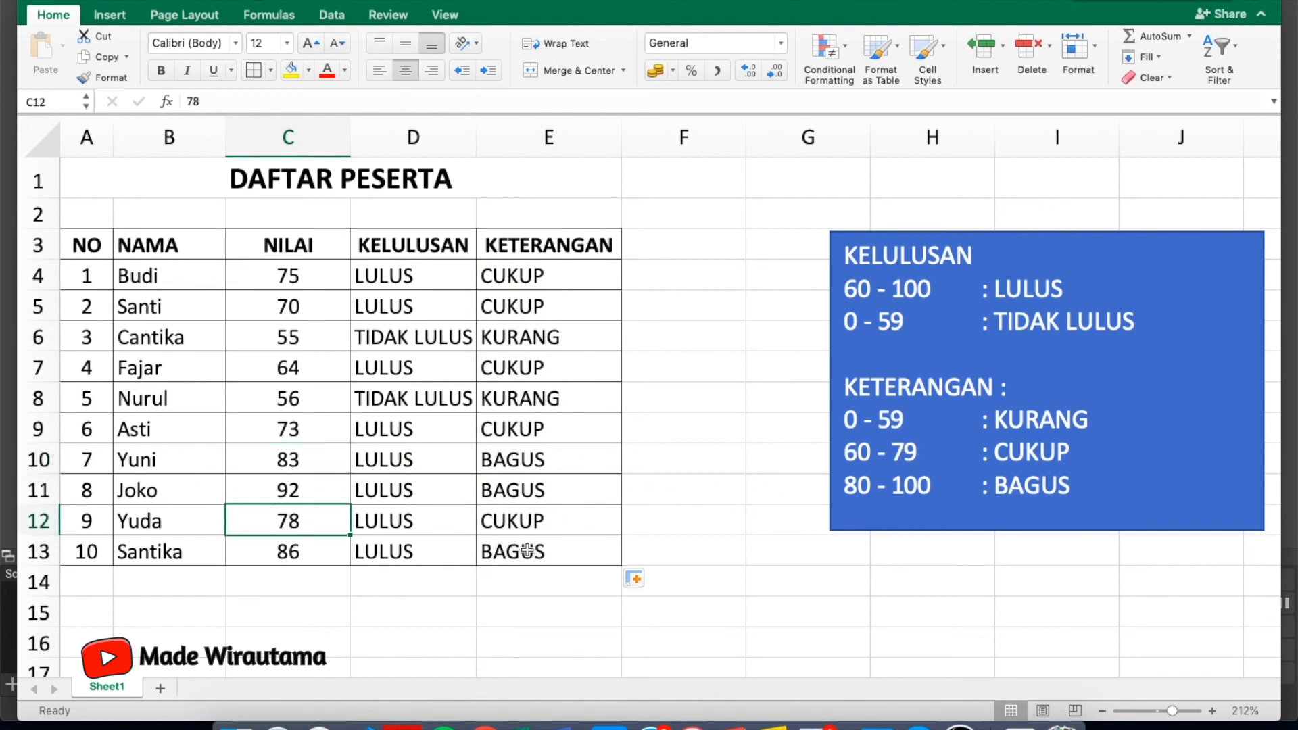
{"action": "left_click", "coordinate": [524, 277]}
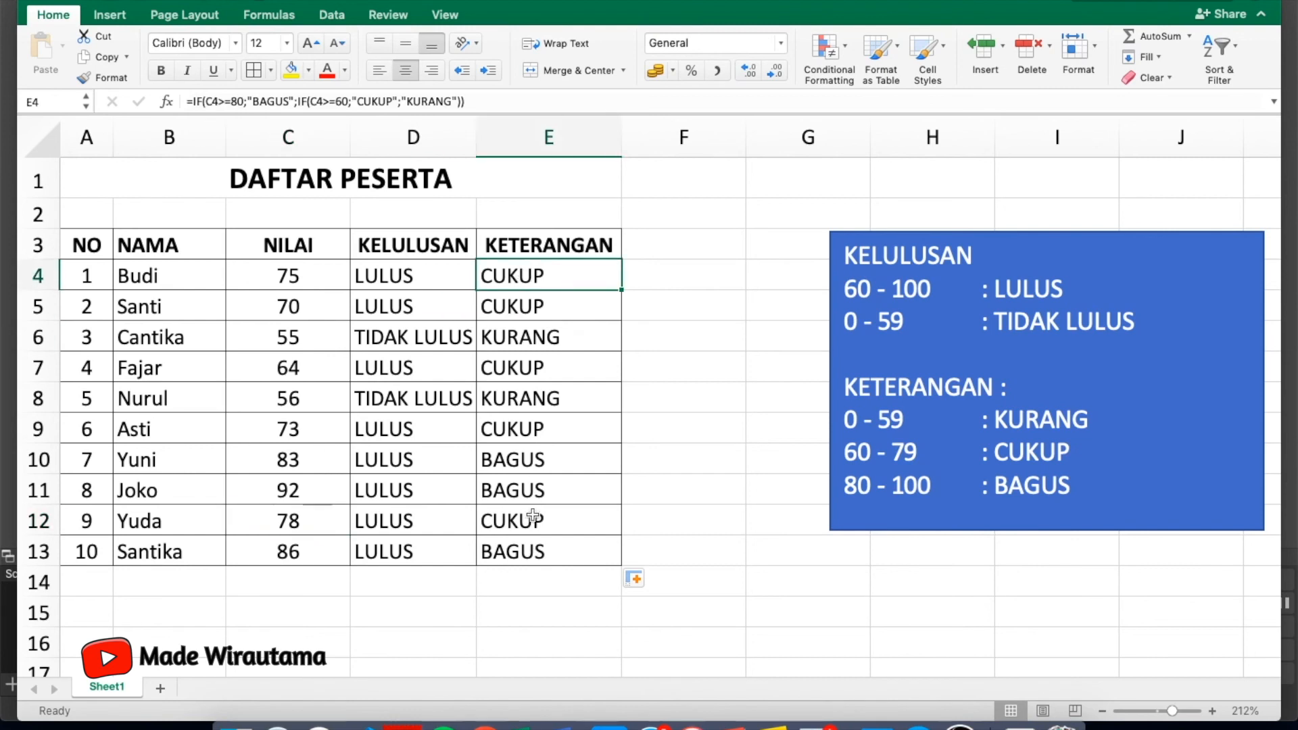
{"action": "left_click", "coordinate": [536, 558]}
{"action": "left_click", "coordinate": [531, 582]}
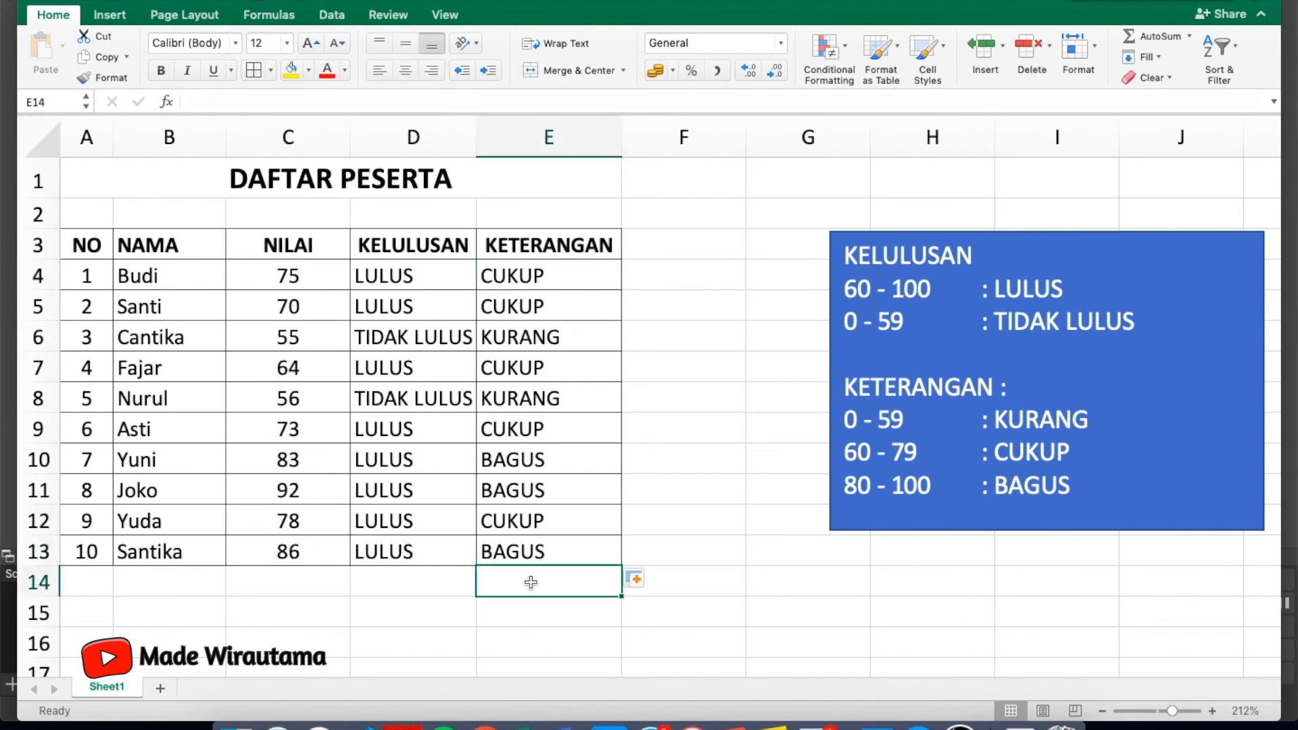